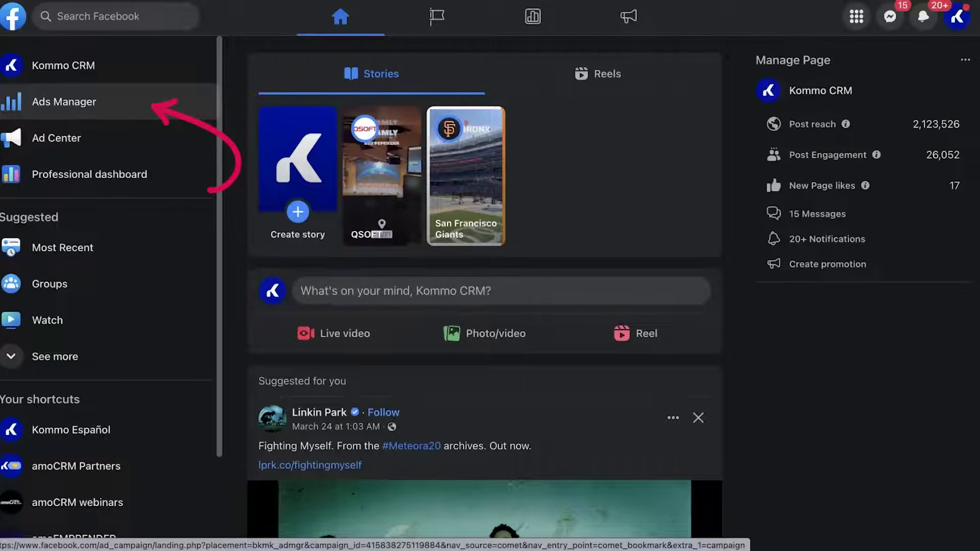
- Go to Ads Manager and start a new campaign from the Campaigns tab
click(64, 101)
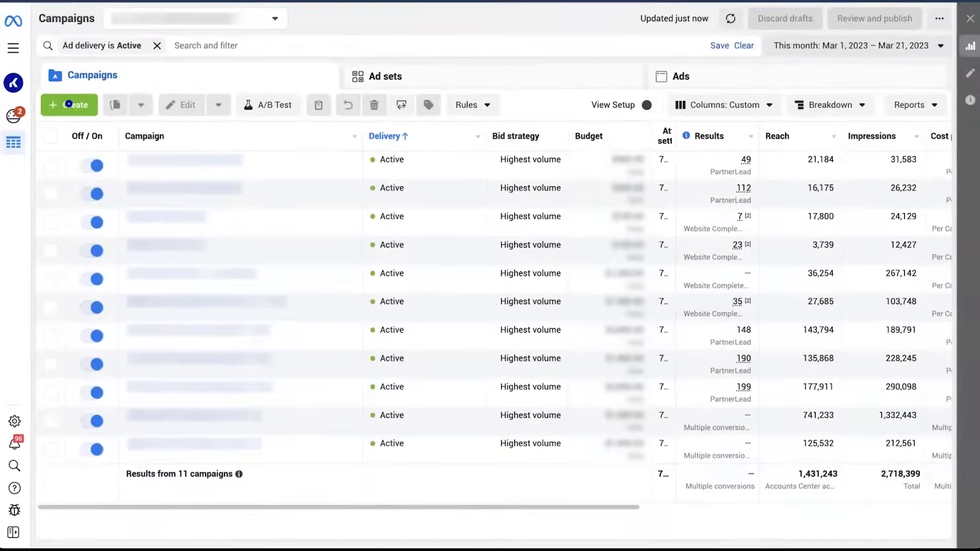
click(72, 109)
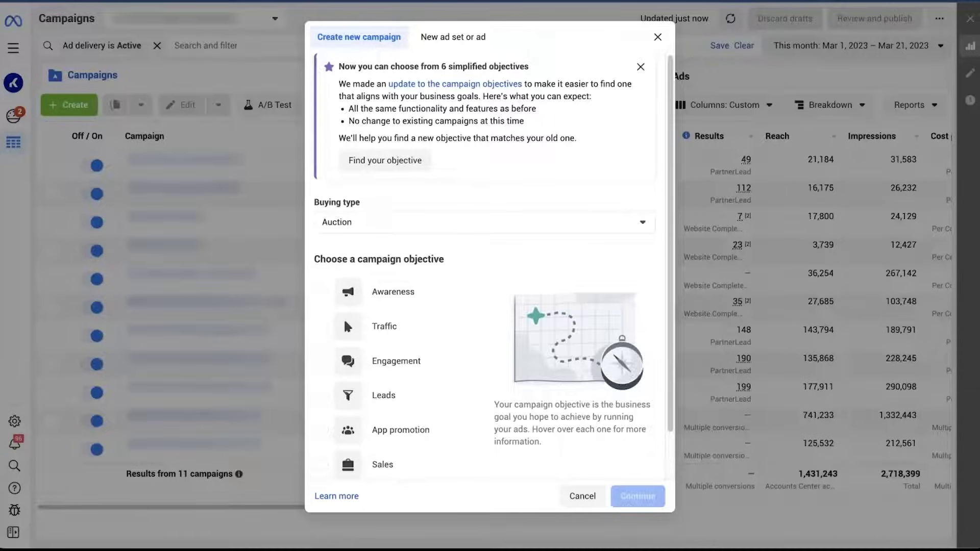
- Choose Traffic as the campaign objective with Auction buying and continue to the editor
mouse_move(261, 291)
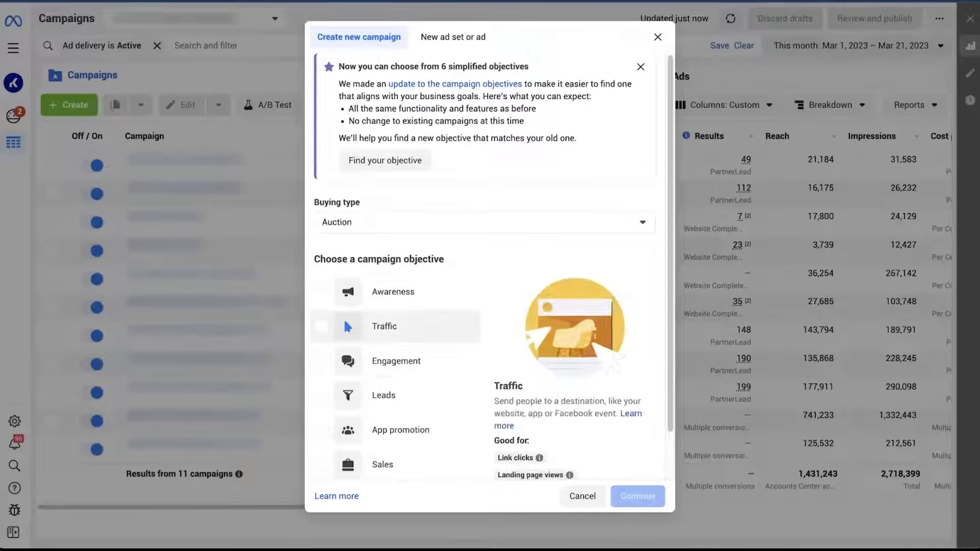
click(385, 326)
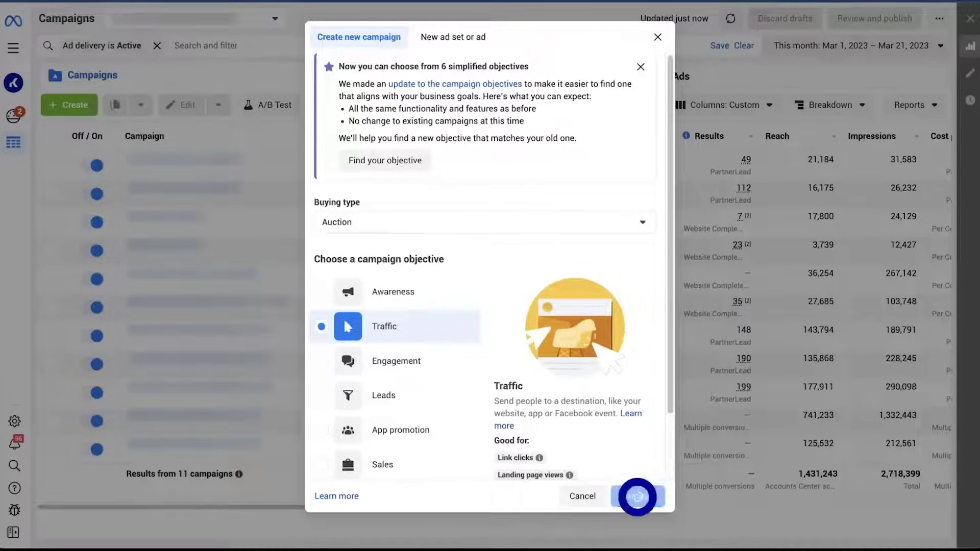
click(637, 496)
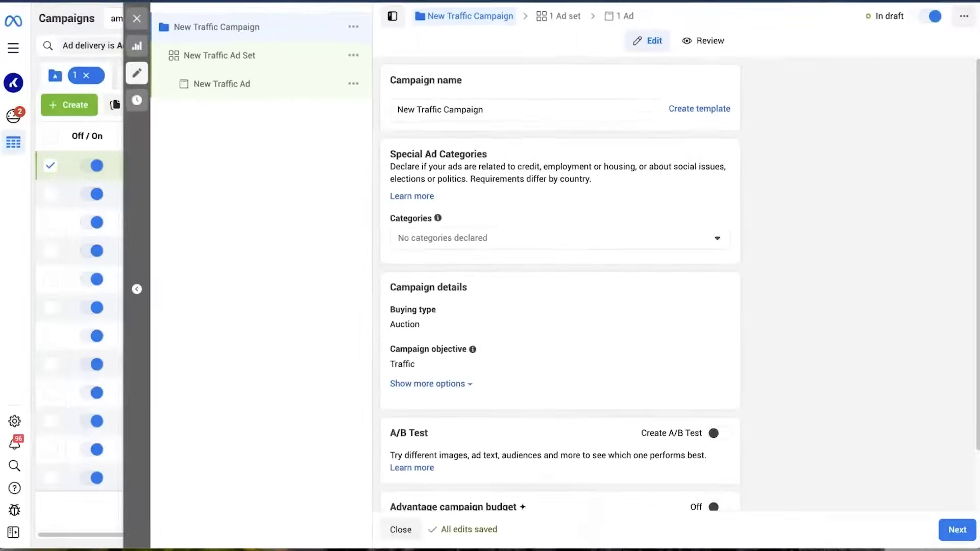
- Rename the campaign to 'Christmas Treats' and advance to the ad set settings
triple_click(486, 109)
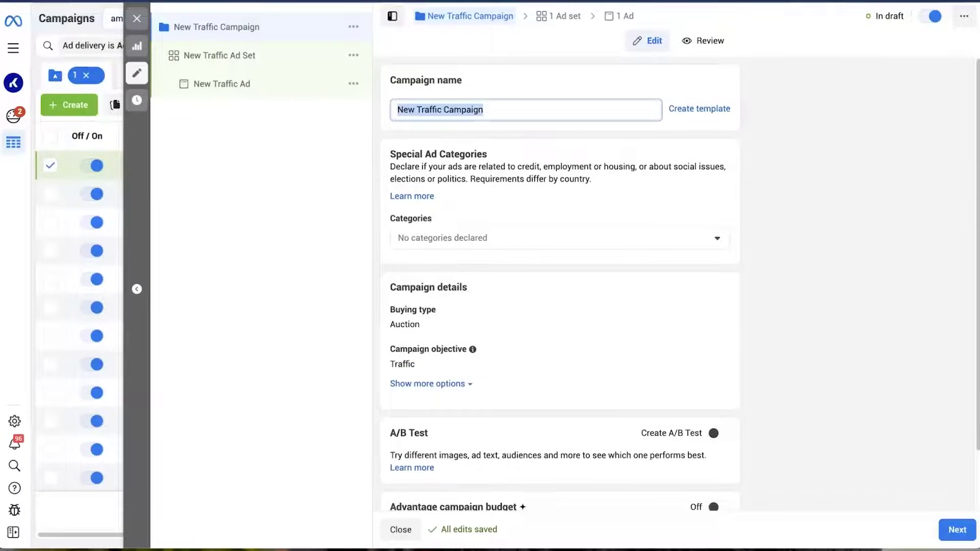
text(Christmas Treats)
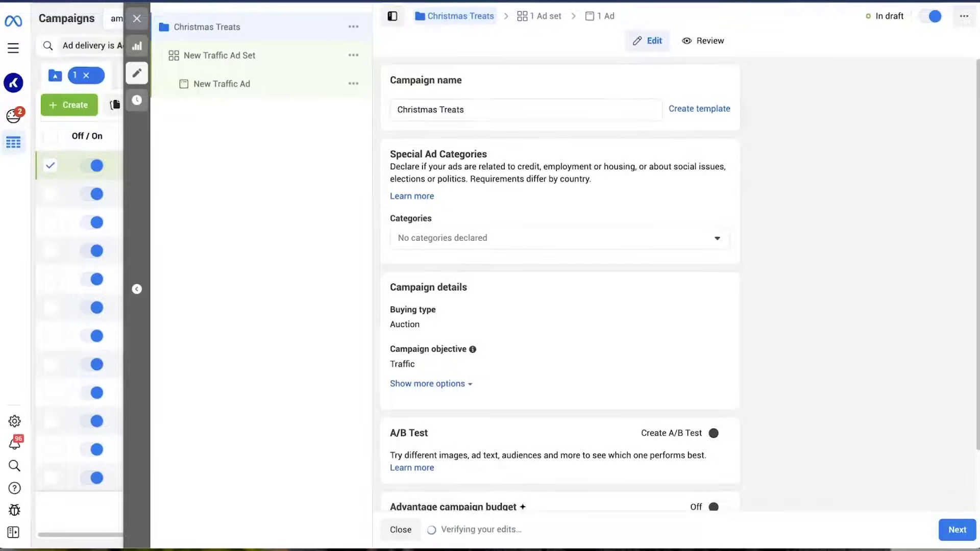
scroll(560, 296, down, 2)
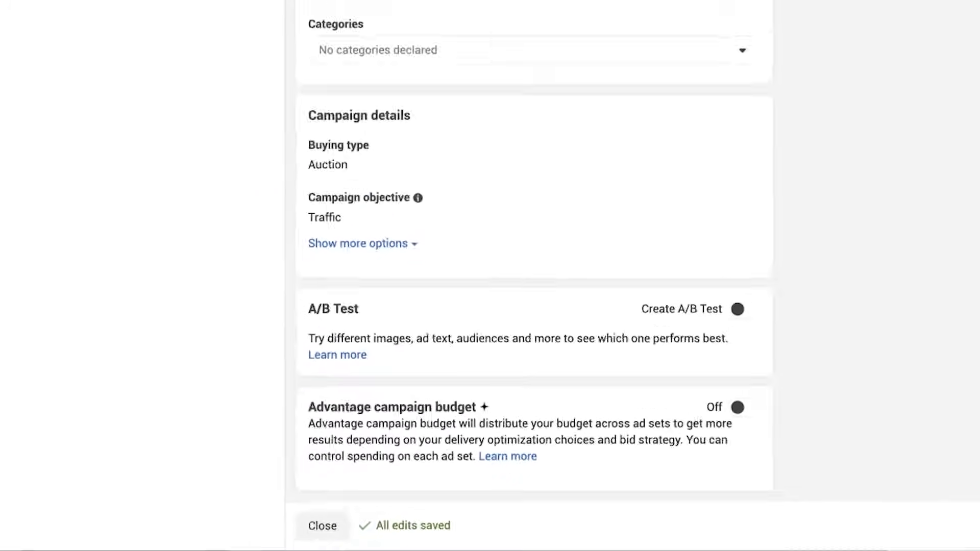
click(951, 527)
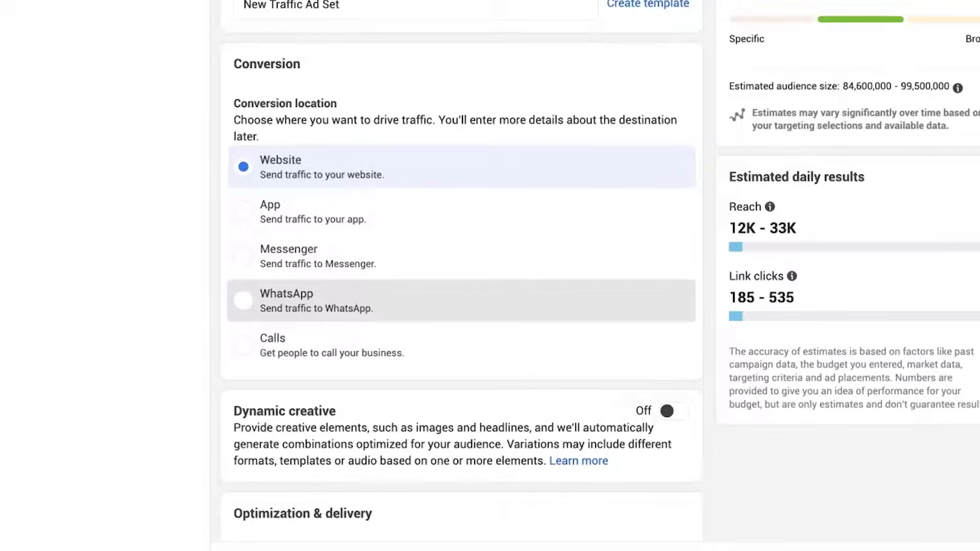
- Send the ad set's traffic to WhatsApp via the Sweet Bakery page's connected number
click(243, 300)
click(672, 408)
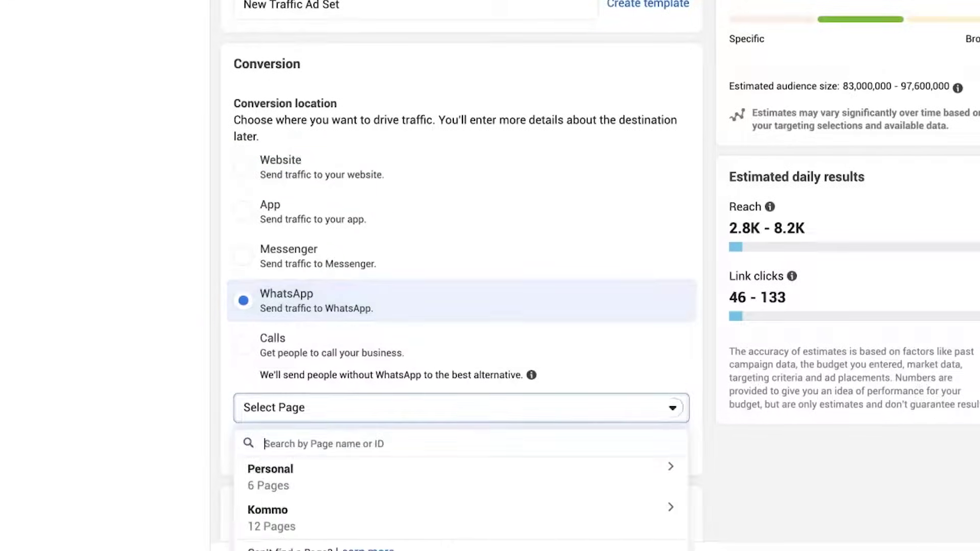
click(271, 470)
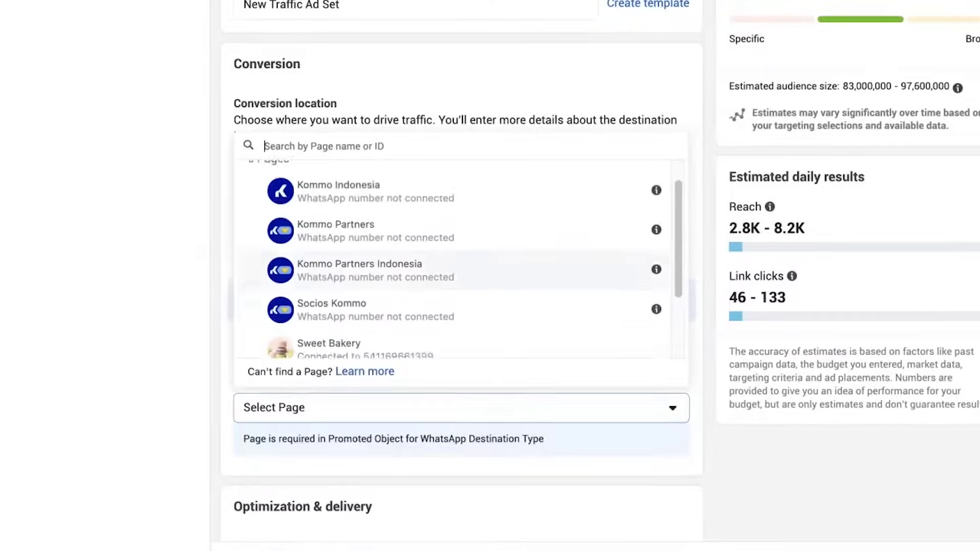
scroll(286, 276, down, 3)
click(287, 276)
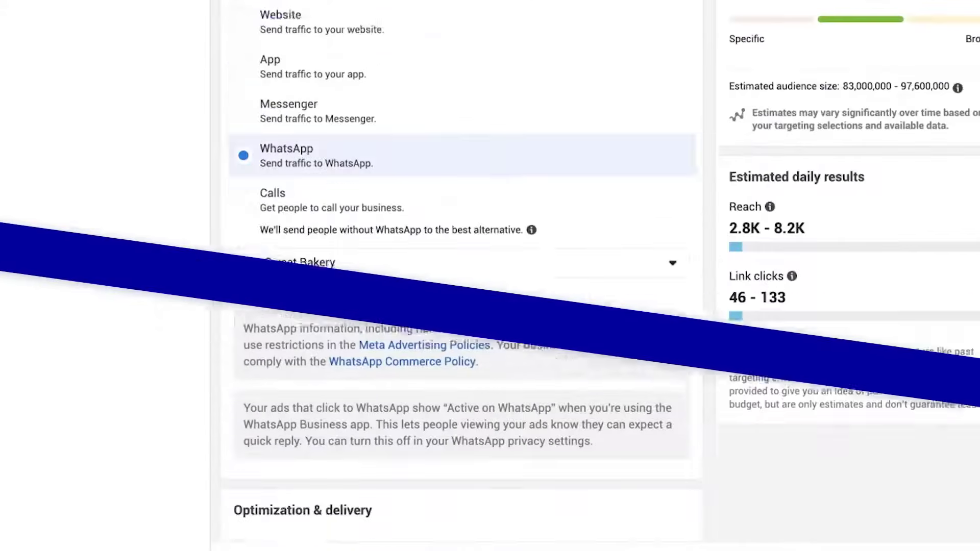
scroll(459, 276, down, 8)
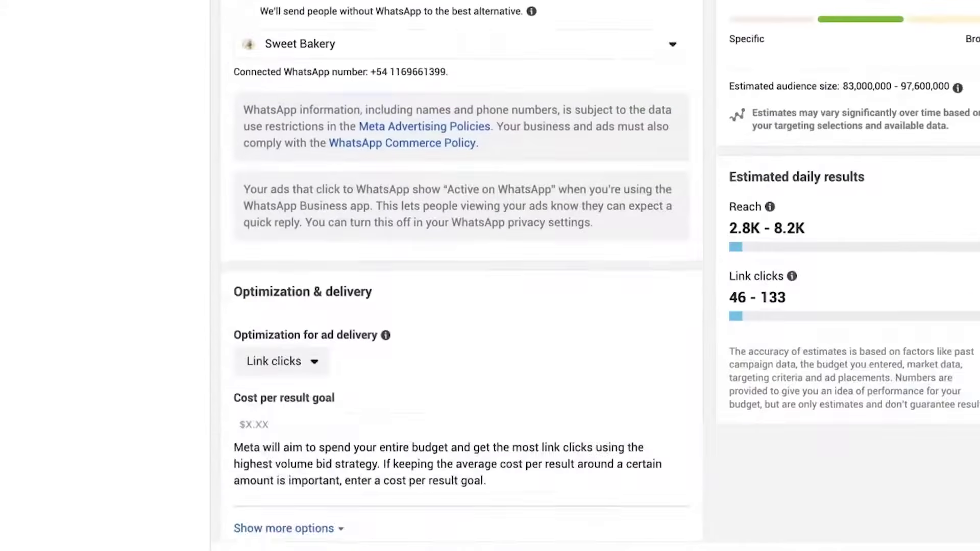
- Change the ad set's daily budget from $50.00 to $6.00
scroll(459, 276, down, 8)
click(479, 51)
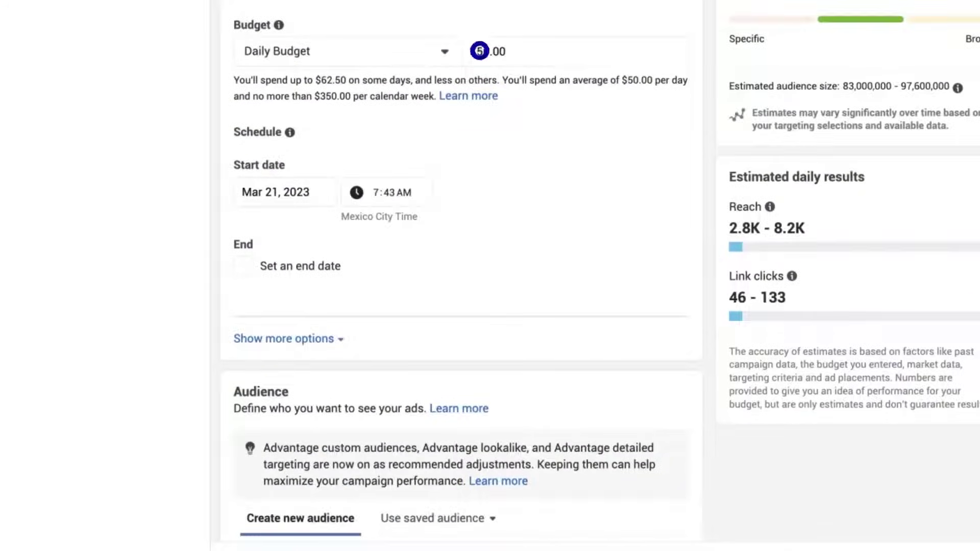
key(ctrl+a)
text(6.00)
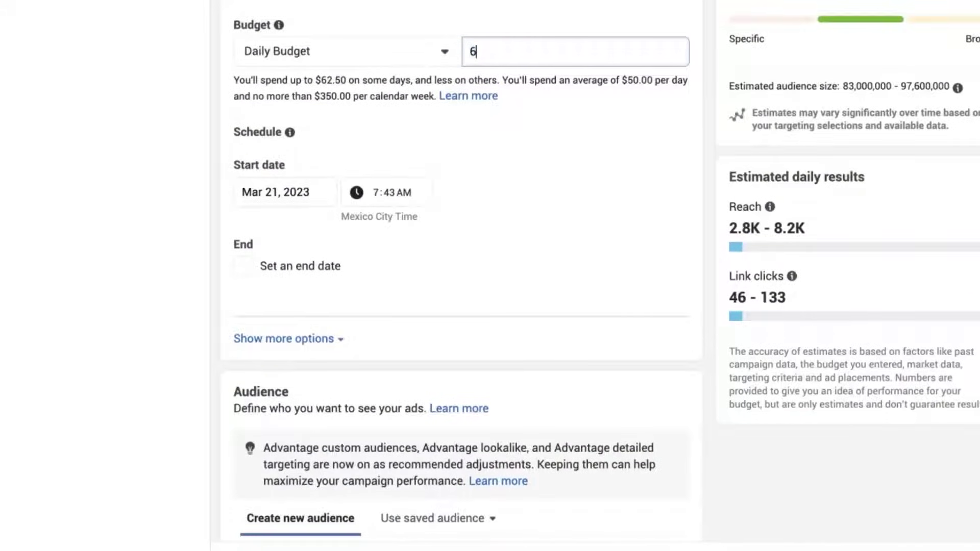
- Schedule the ad set from Dec 12, 2023 at 1:00 PM to Dec 25, 2023
click(268, 192)
click(307, 317)
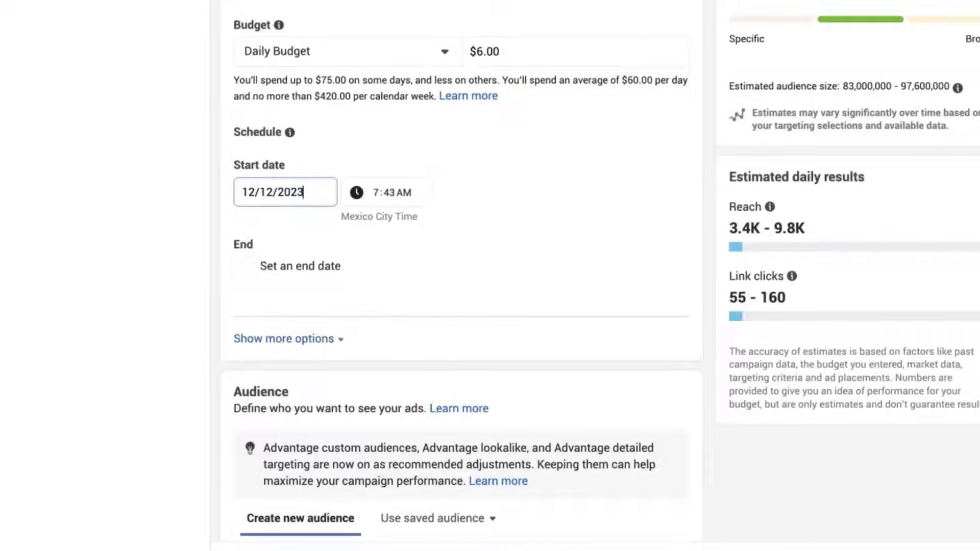
click(375, 192)
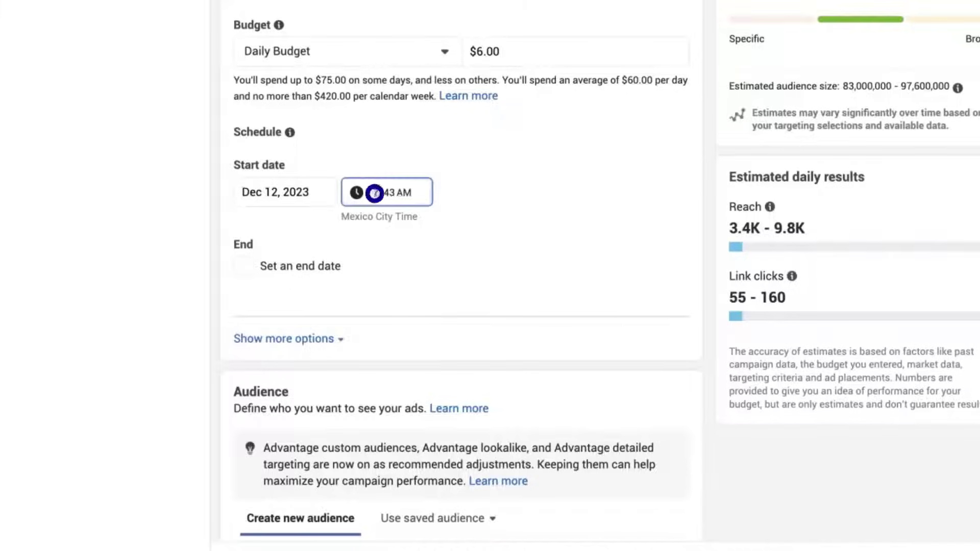
key(Tab)
text(00p)
key(Tab)
click(244, 266)
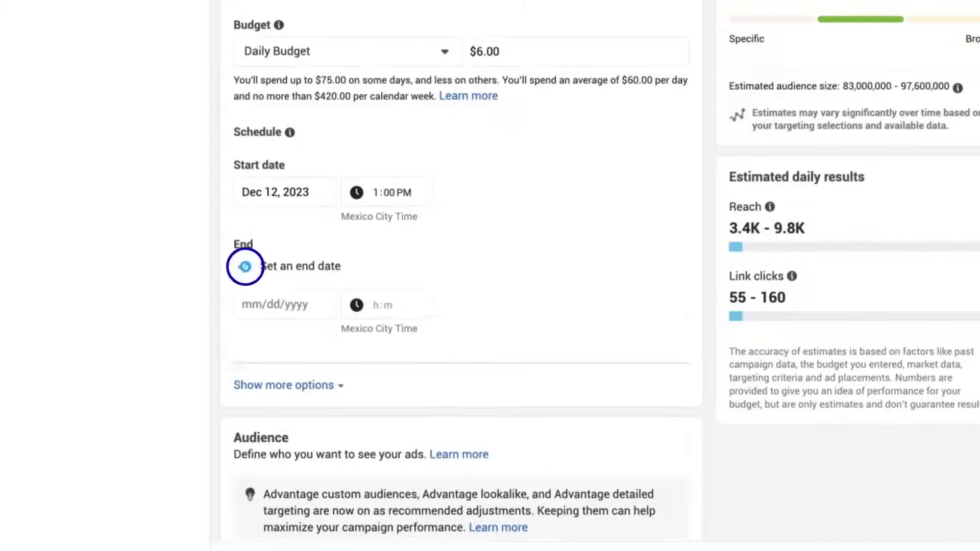
click(277, 307)
click(280, 473)
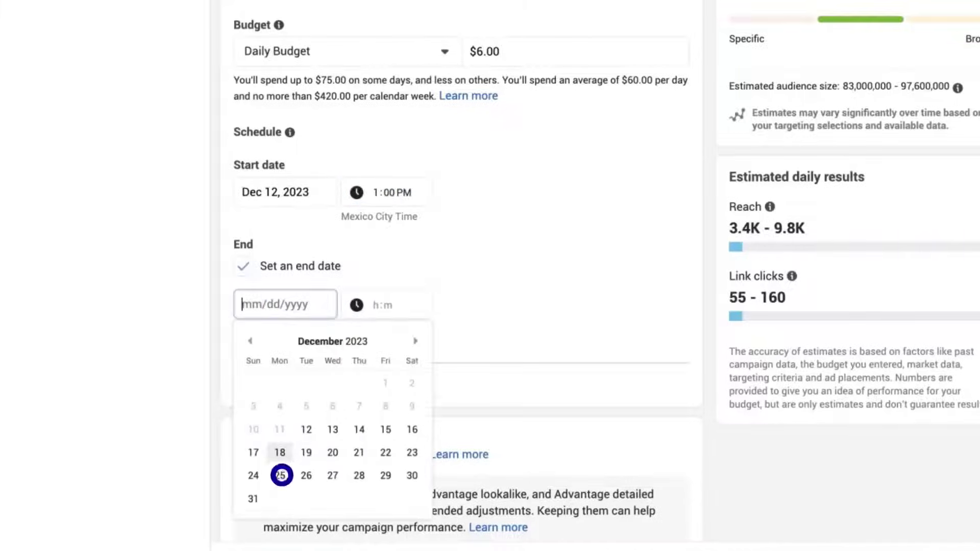
key(Tab)
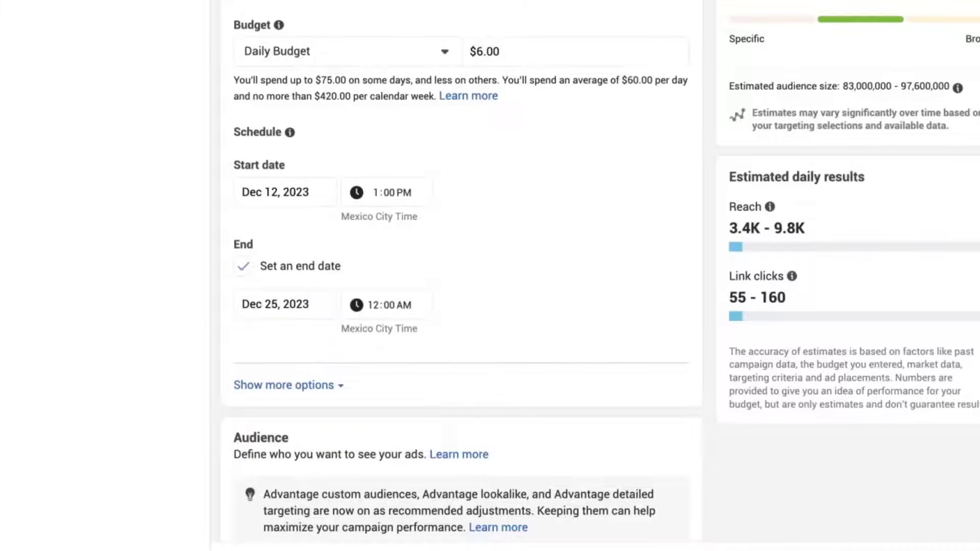
scroll(462, 270, down, 9)
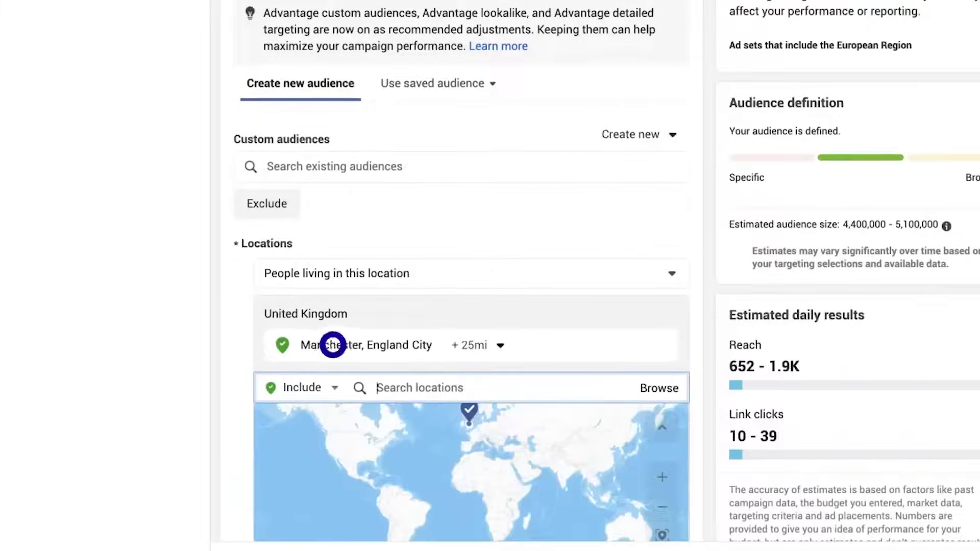
- Save the Manchester +25 mi, ages 18–65+ audience under the name 'Holiday Spirit'
scroll(462, 271, down, 4)
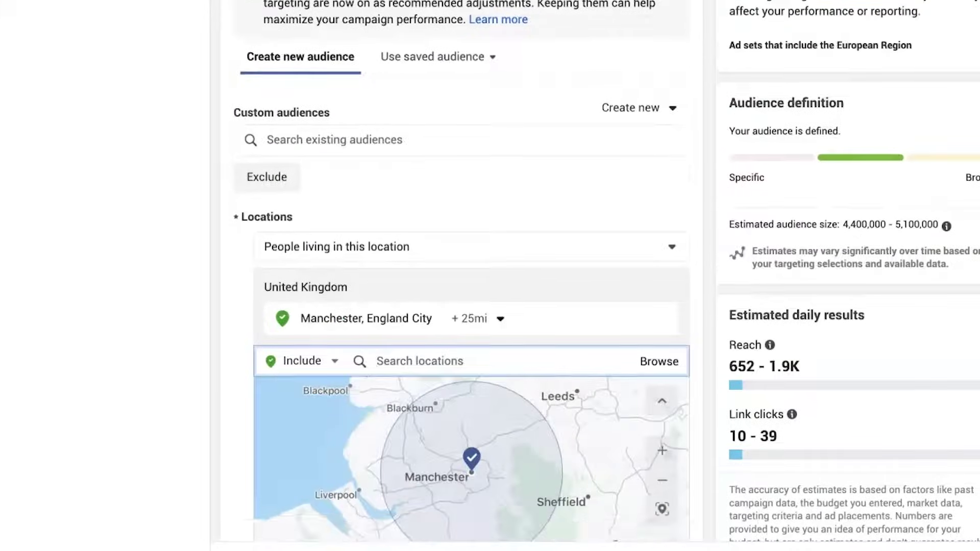
scroll(461, 270, down, 6)
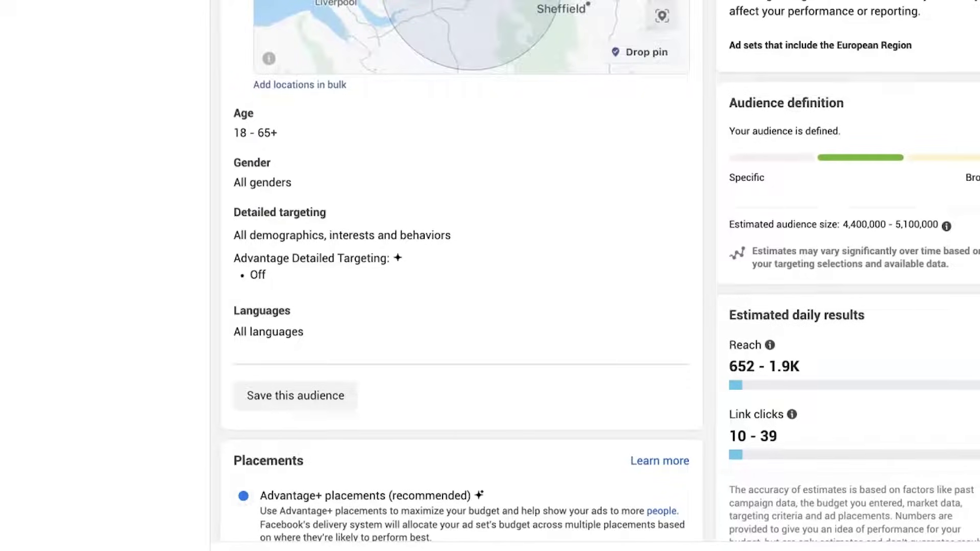
click(285, 396)
text(Holiday Spirit)
click(580, 228)
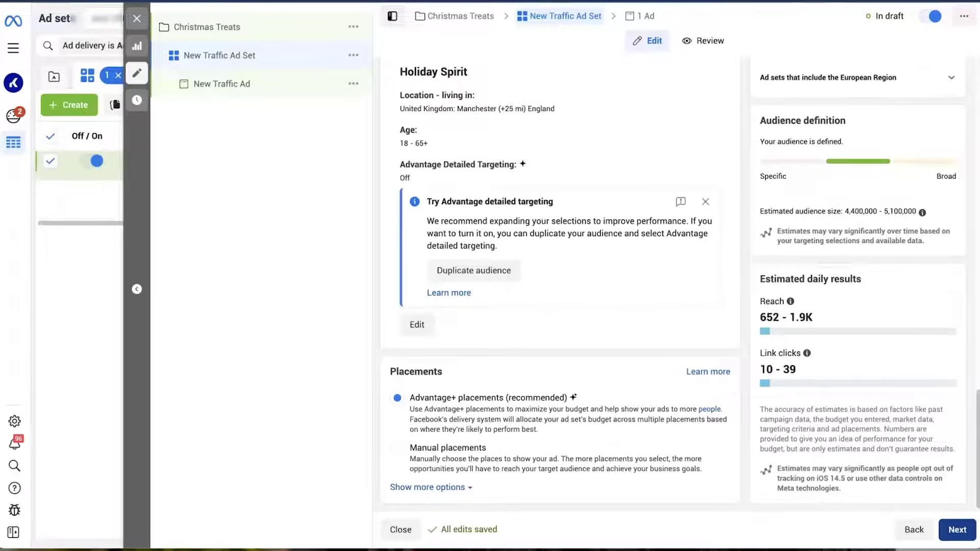
- Attach the gingerbread-man image from account images as the ad's media, keeping the default crops
click(952, 531)
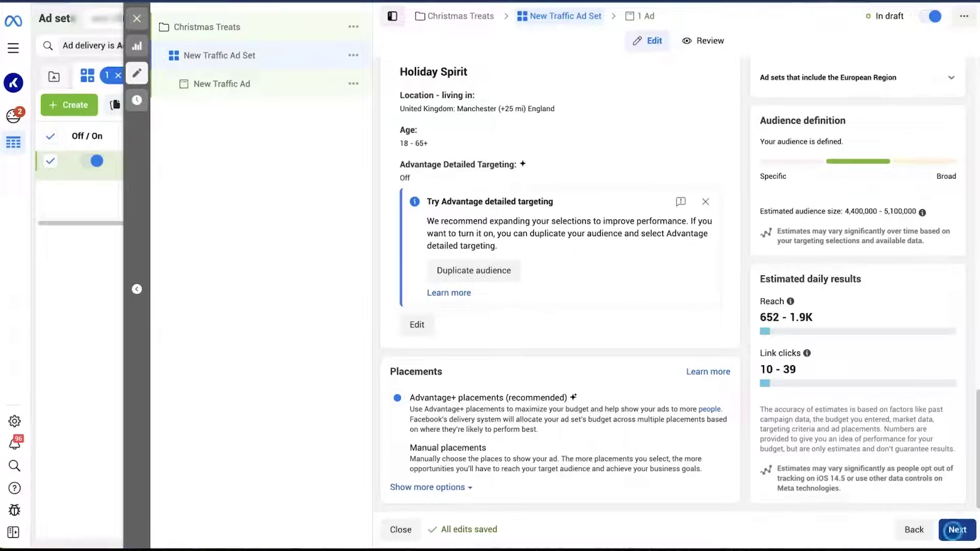
scroll(508, 276, down, 5)
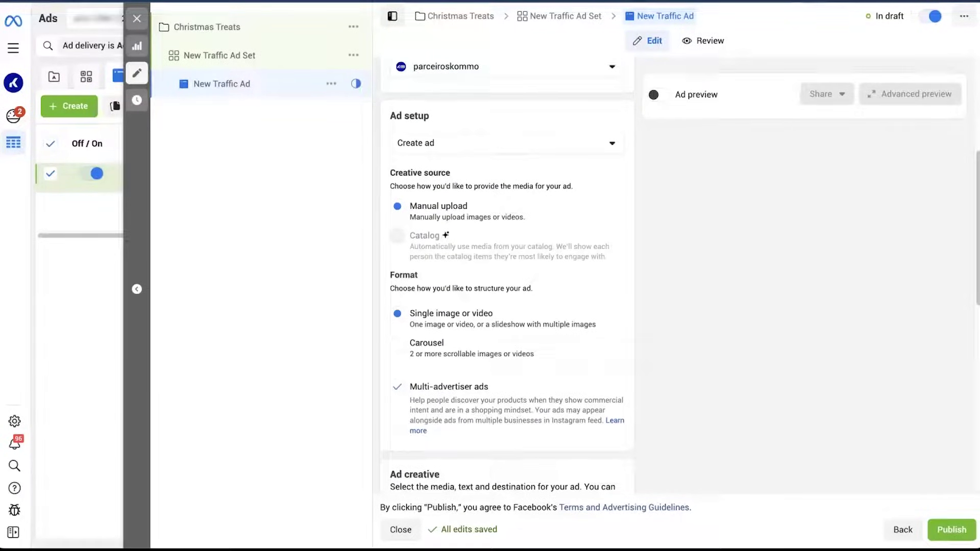
scroll(508, 275, down, 6)
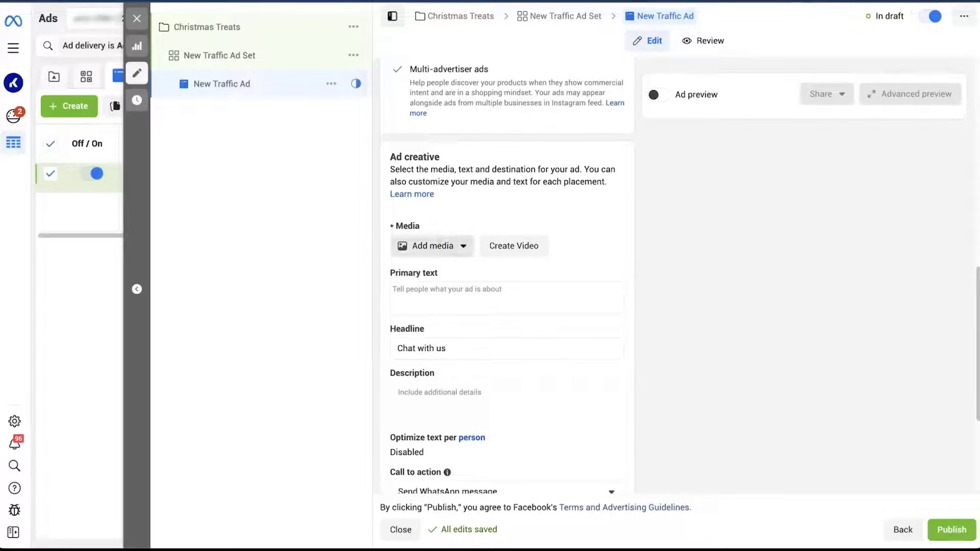
click(458, 245)
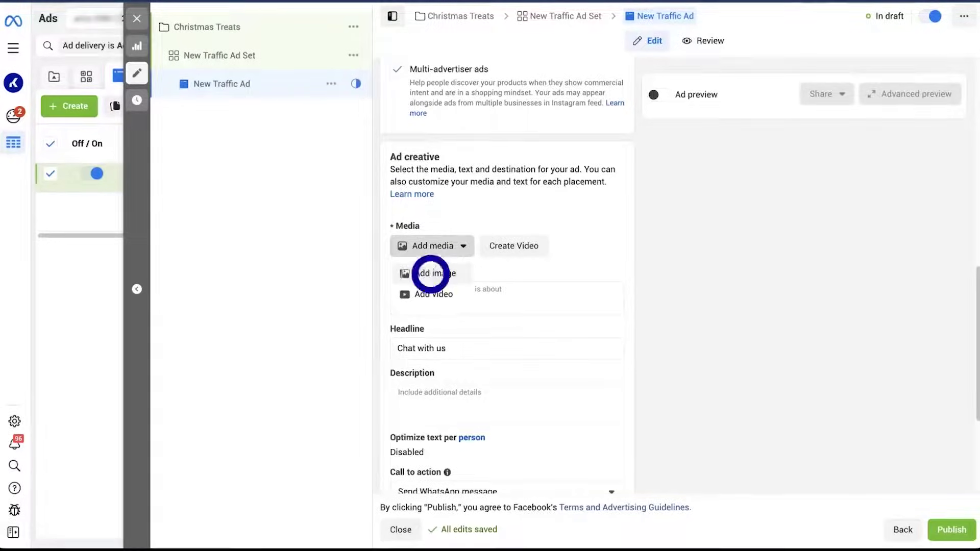
click(431, 273)
click(278, 163)
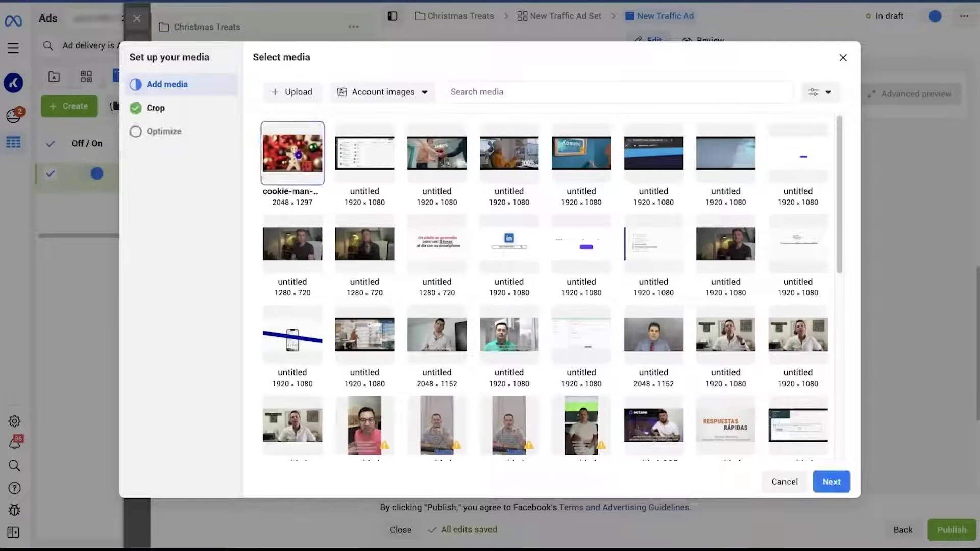
click(832, 481)
click(831, 481)
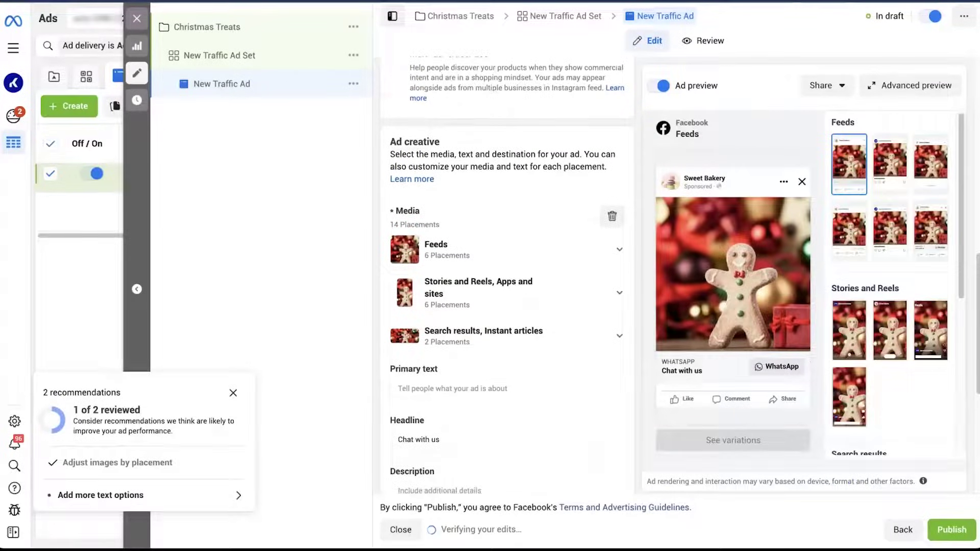
- Add the cupcake pre-order primary text, headline 'Pre-order now' and the bakery description, then publish
click(398, 265)
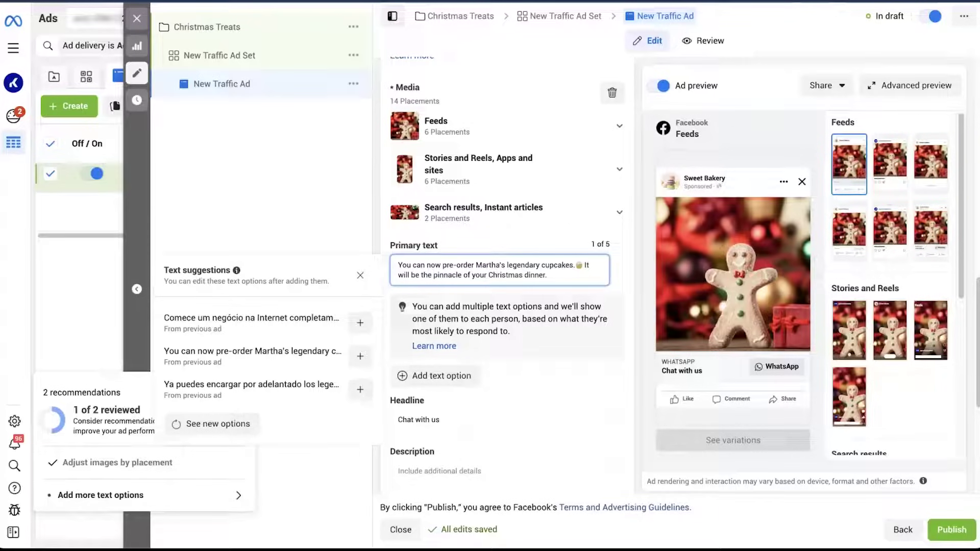
scroll(505, 256, down, 2)
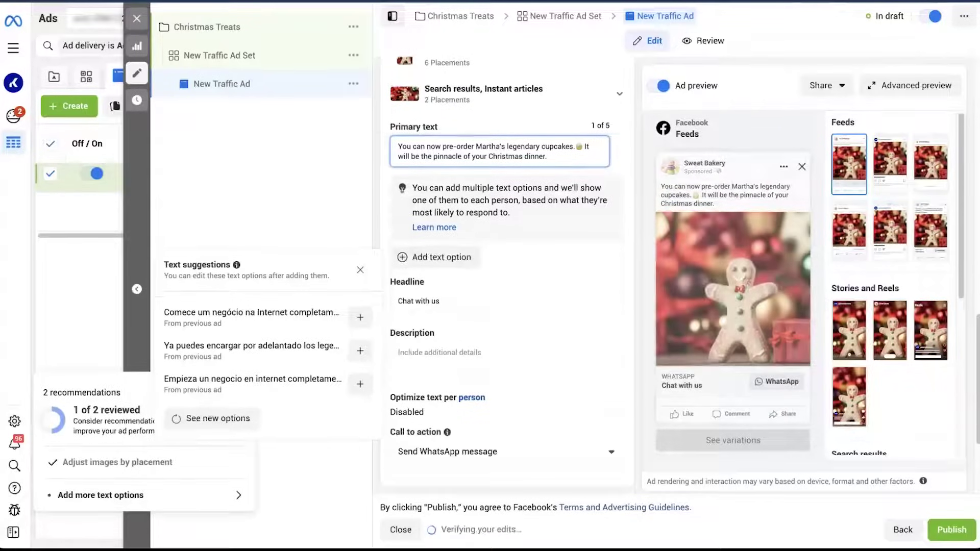
click(435, 301)
key(ctrl+a)
text(Pre-)
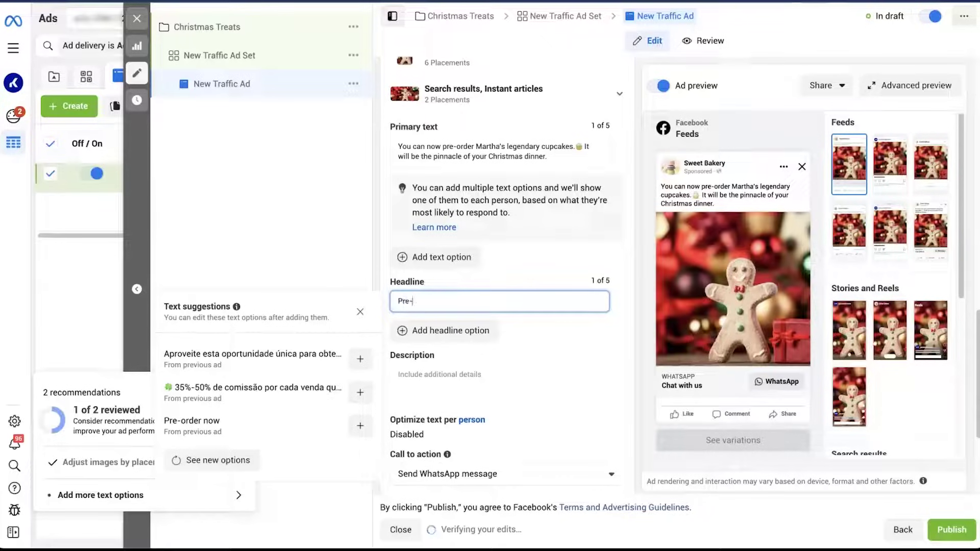
text(order now)
click(439, 376)
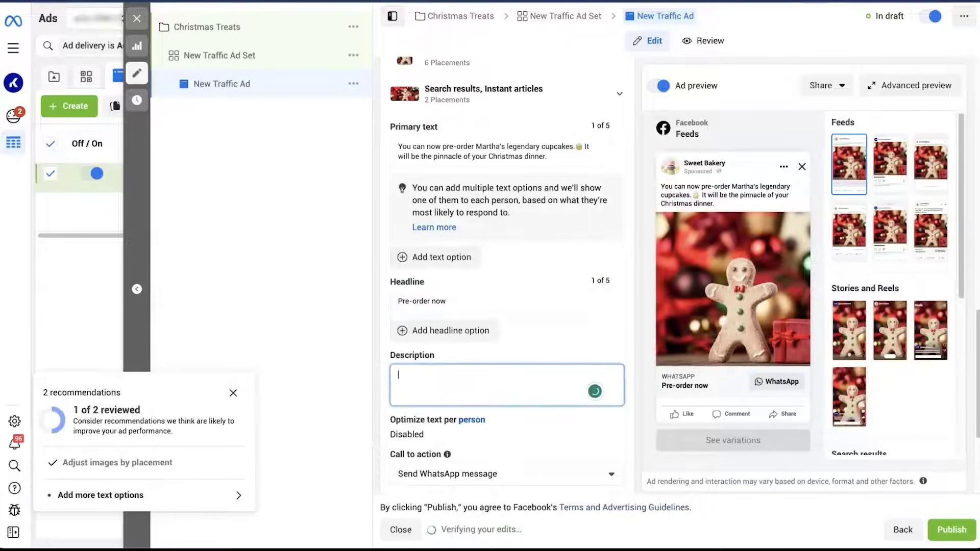
text(Manchester's finest Martha's bakery is opening a pre-order for a limited number of its legendary cupcakes. Order one before it's too late.😉)
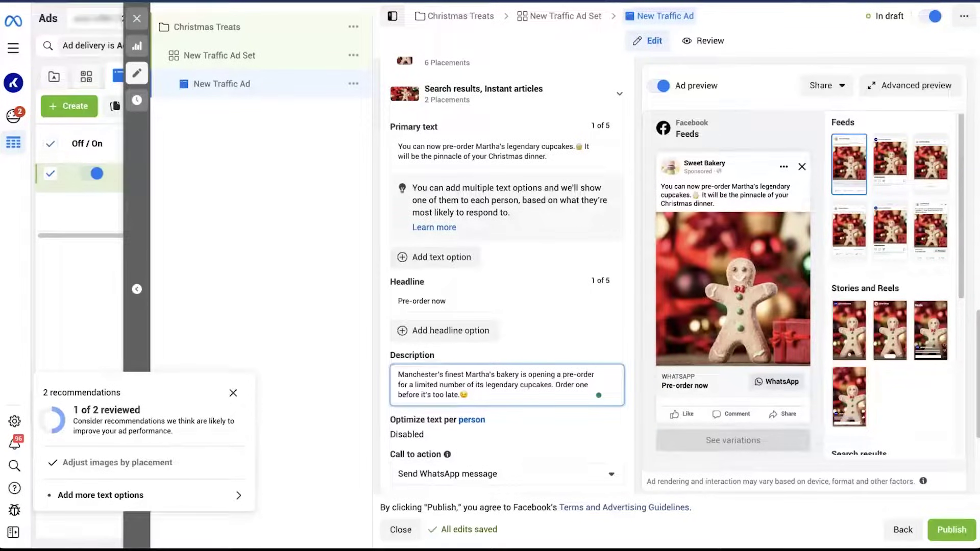
scroll(507, 276, down, 3)
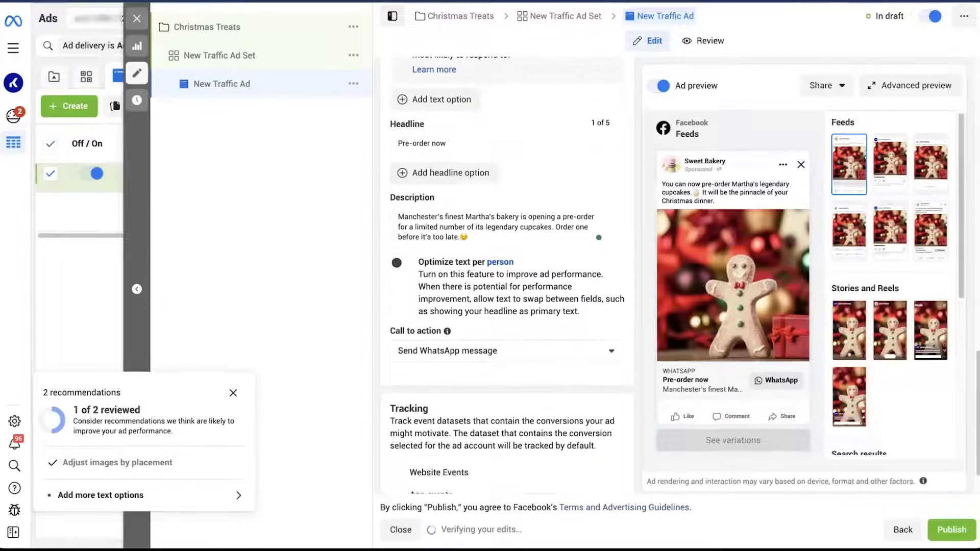
scroll(507, 275, down, 1)
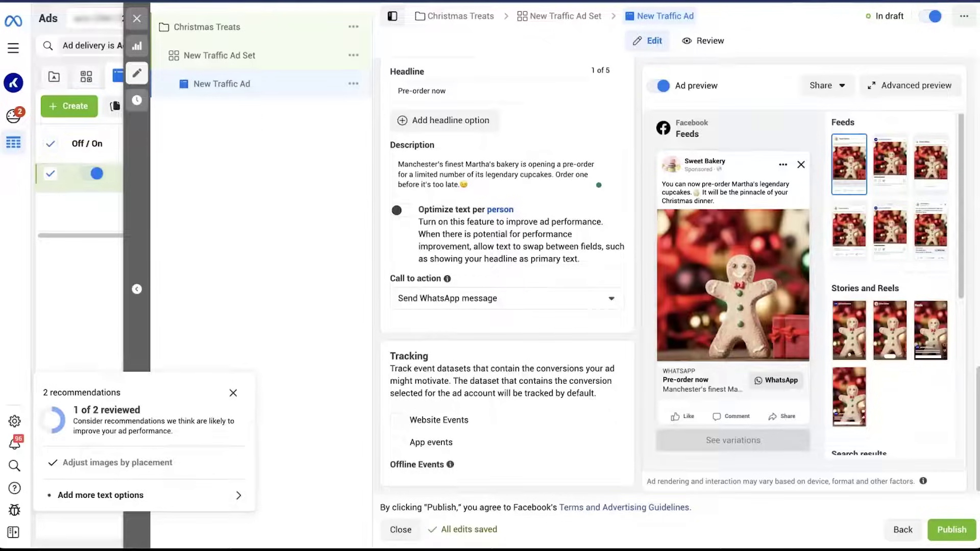
click(951, 529)
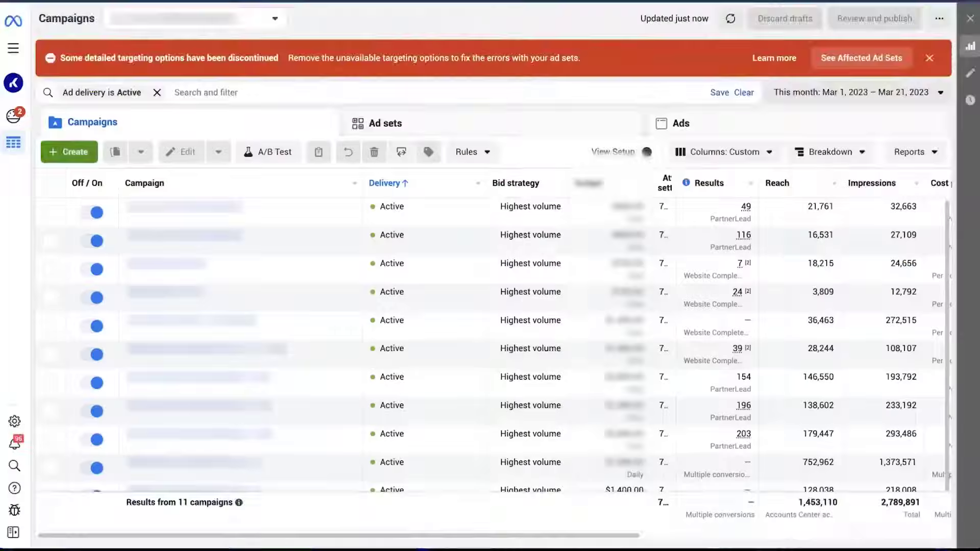
- Create a new Engagement campaign using the manual setup option
click(76, 153)
click(327, 359)
click(637, 496)
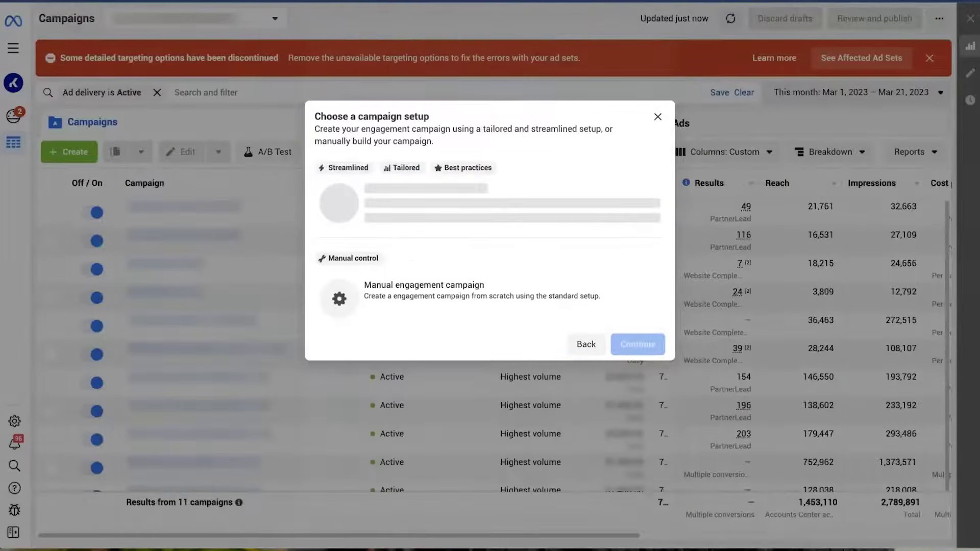
click(424, 293)
click(633, 346)
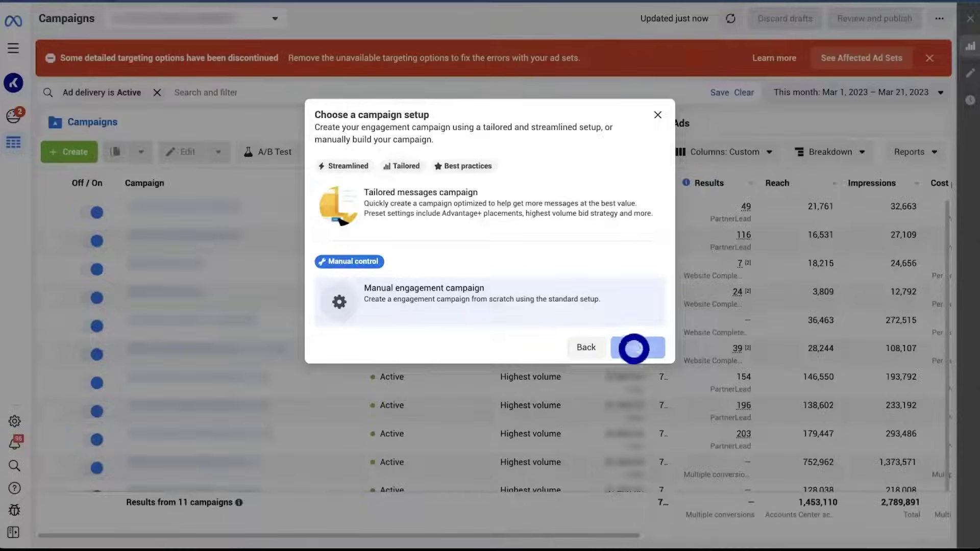
- Name the engagement campaign 'Christmas Treats' and move on to its ad set
triple_click(429, 110)
text(Christmas Treats)
scroll(560, 280, down, 1)
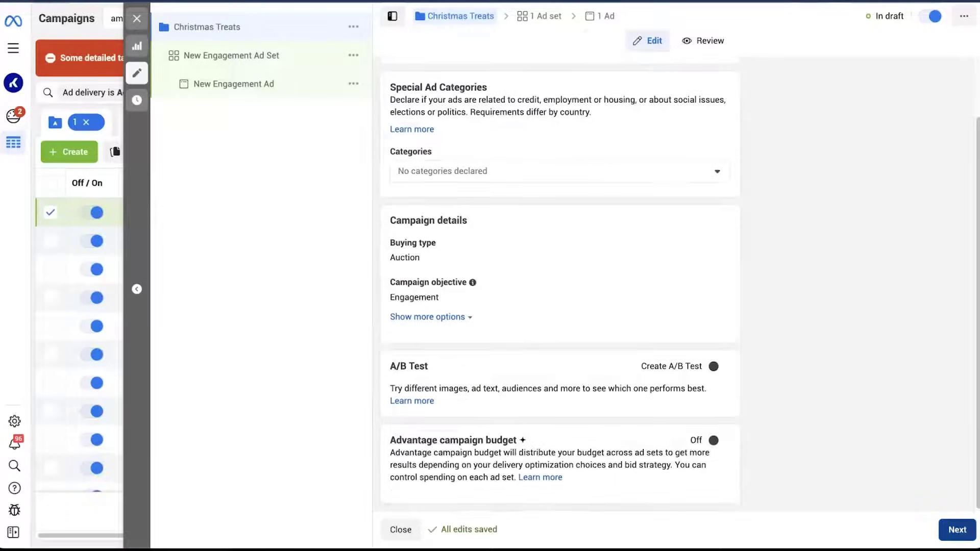
click(958, 529)
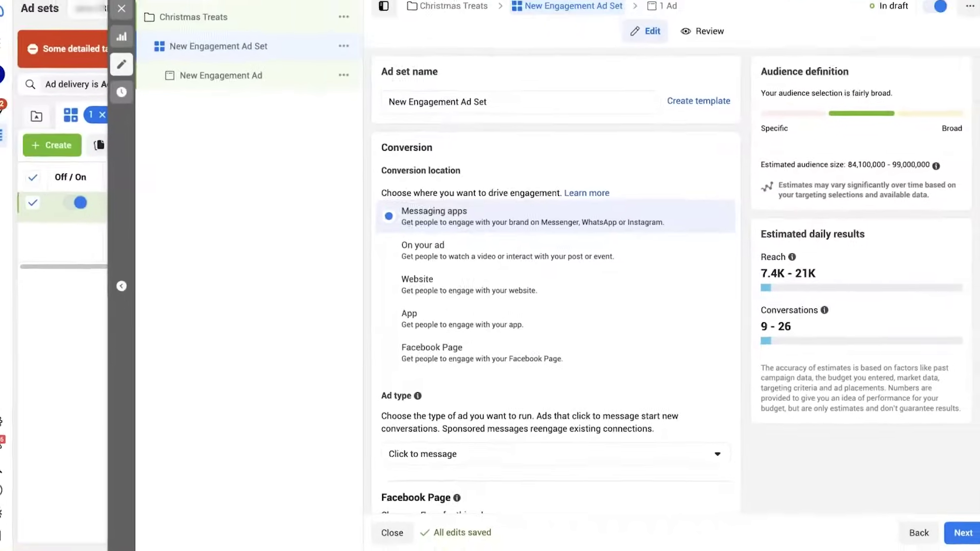
- Set the engagement ad set's Facebook Page to Sweet Bakery
scroll(562, 286, down, 7)
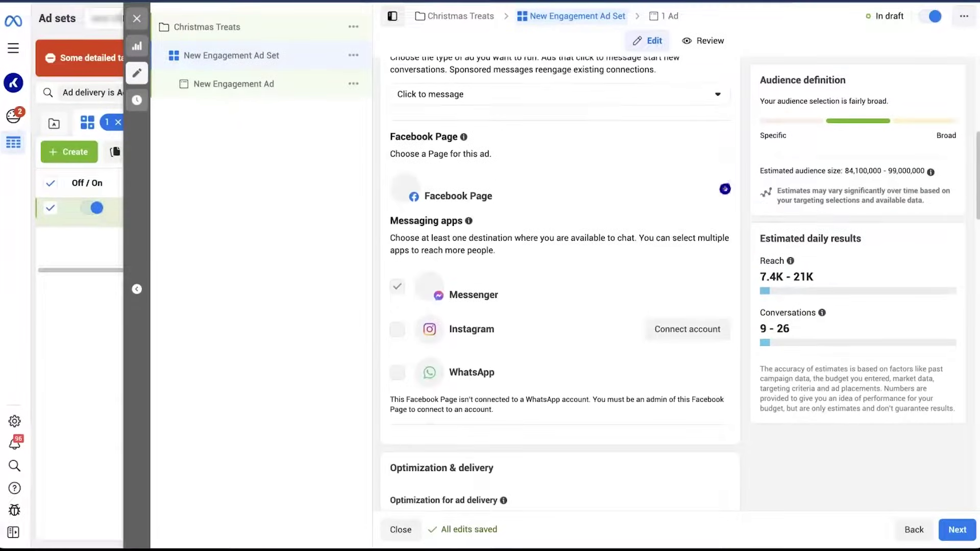
click(725, 188)
scroll(510, 322, down, 2)
click(449, 418)
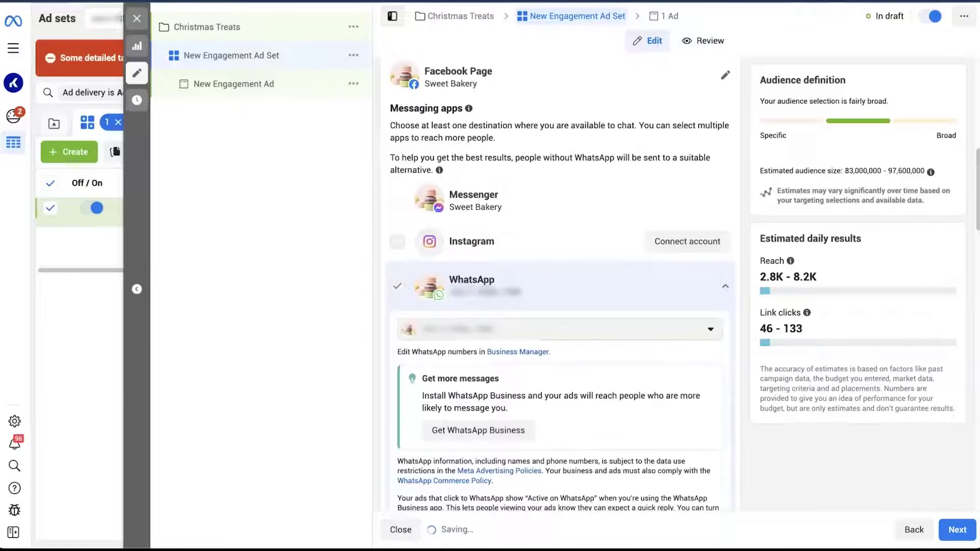
- Edit the daily budget and give the ad set an end date of December 25
scroll(560, 286, down, 10)
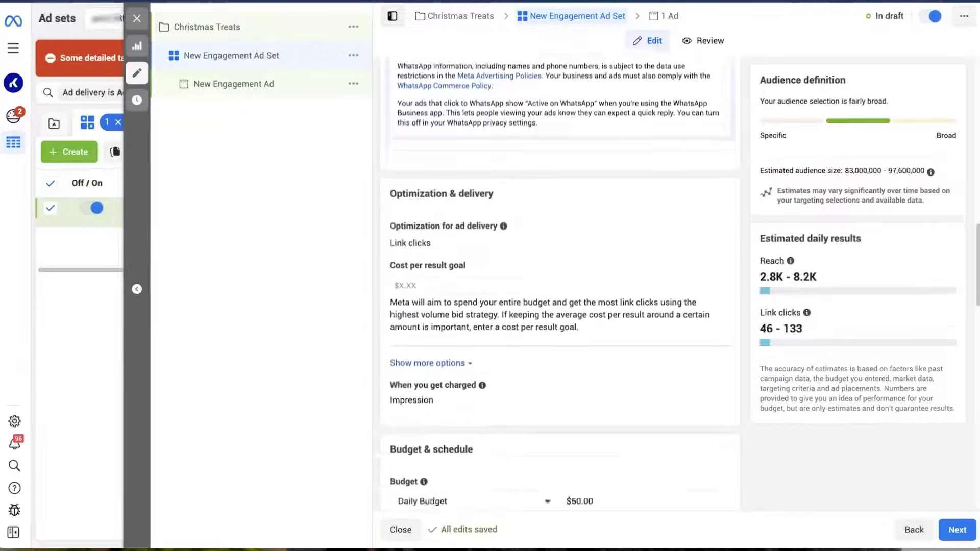
scroll(560, 286, down, 3)
click(586, 190)
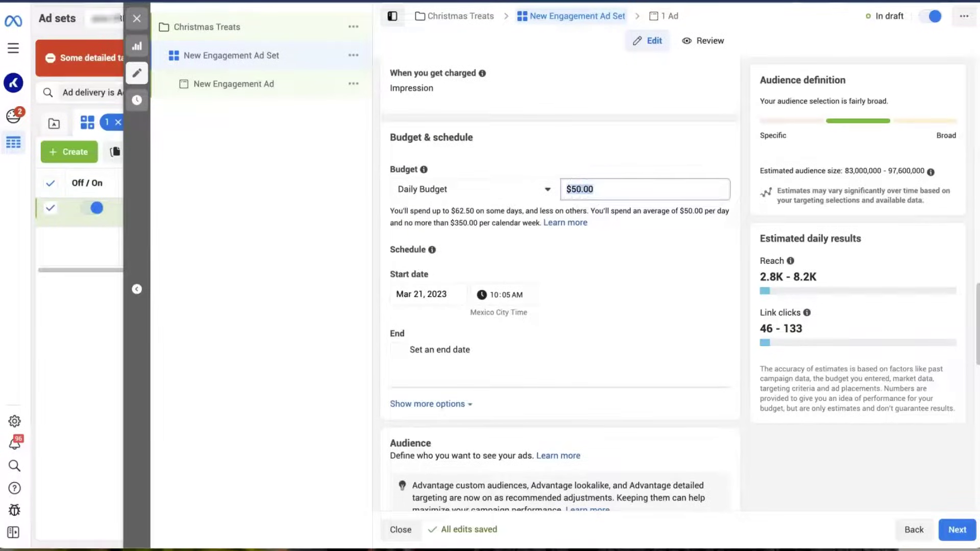
click(415, 377)
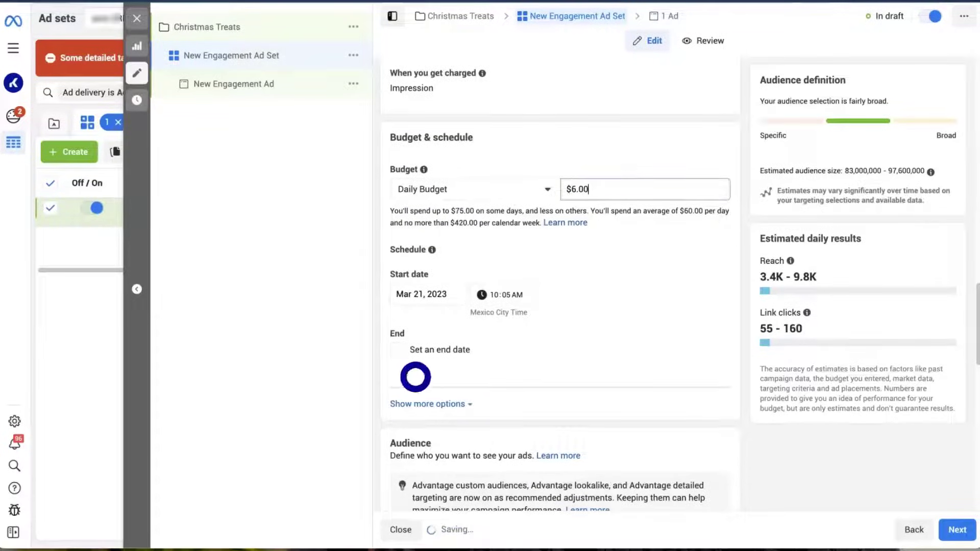
click(423, 504)
- Apply the saved 'Holiday Spirit' audience to the engagement ad set
scroll(491, 276, down, 7)
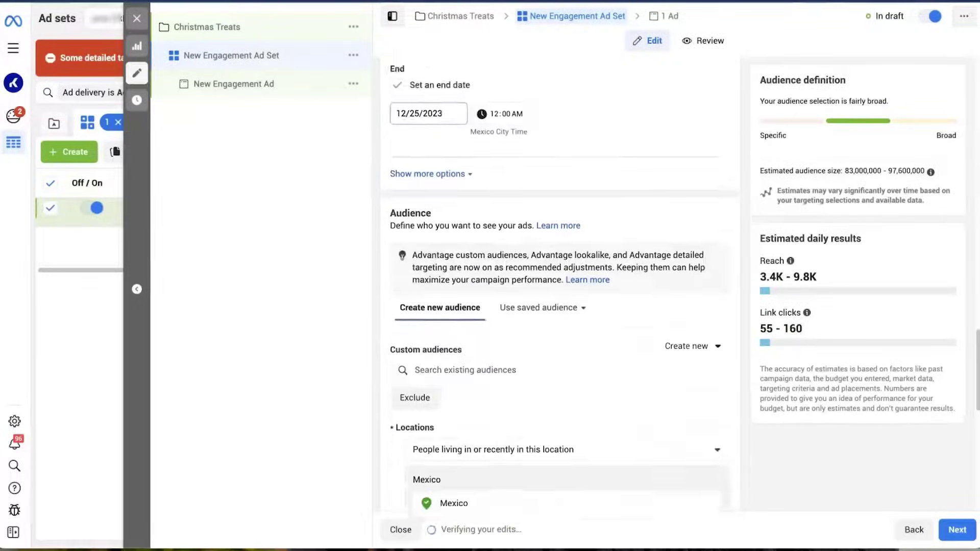
click(491, 276)
text(ho)
click(515, 269)
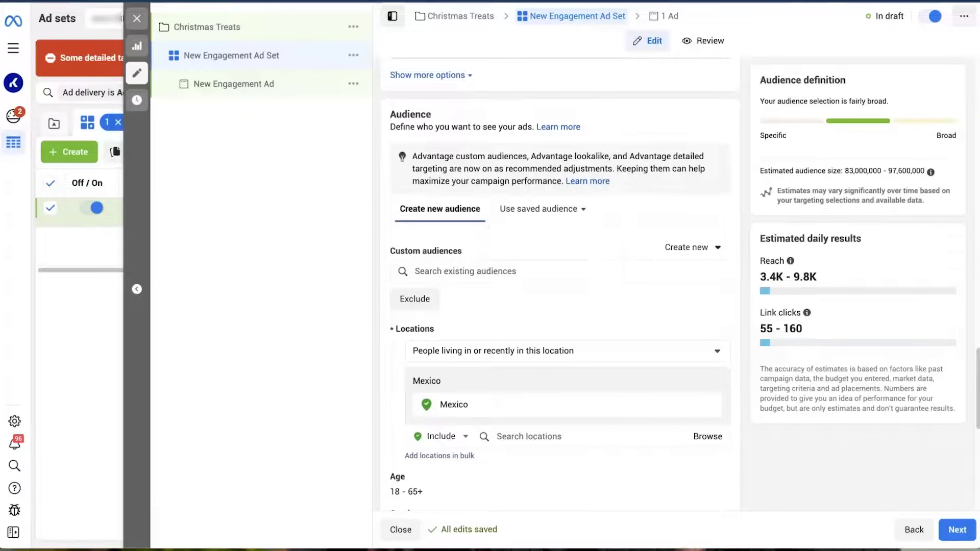
scroll(560, 275, down, 3)
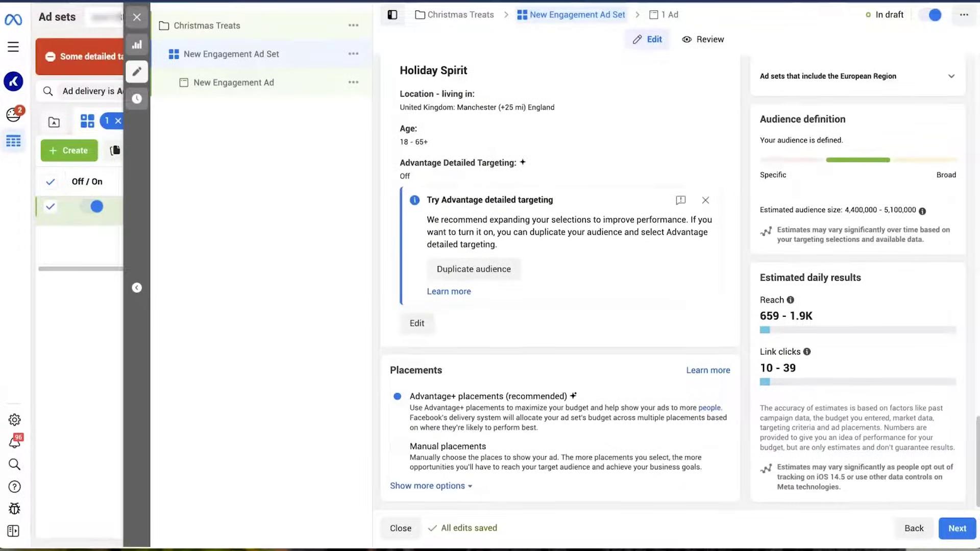
- Continue to the ad form and publish the engagement ad
click(947, 529)
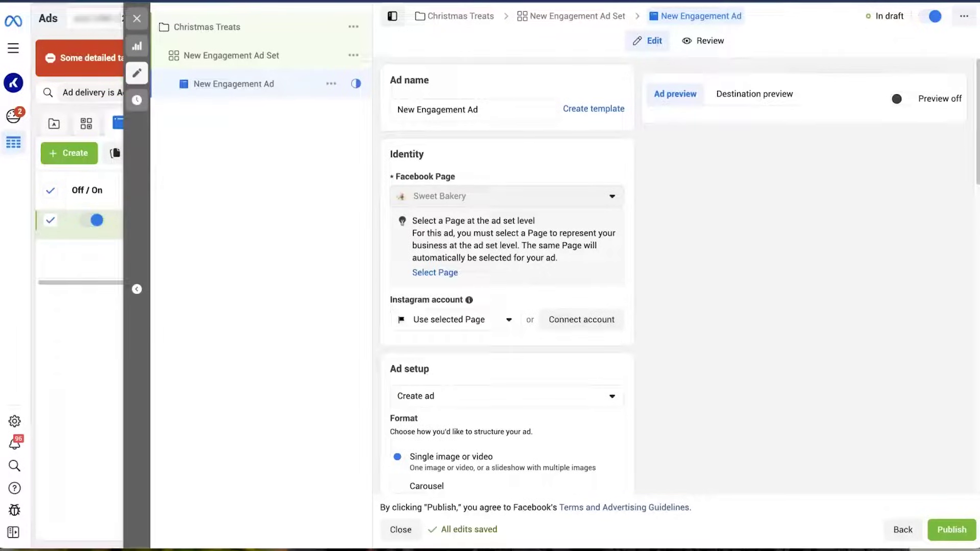
scroll(508, 274, down, 2)
scroll(507, 273, down, 12)
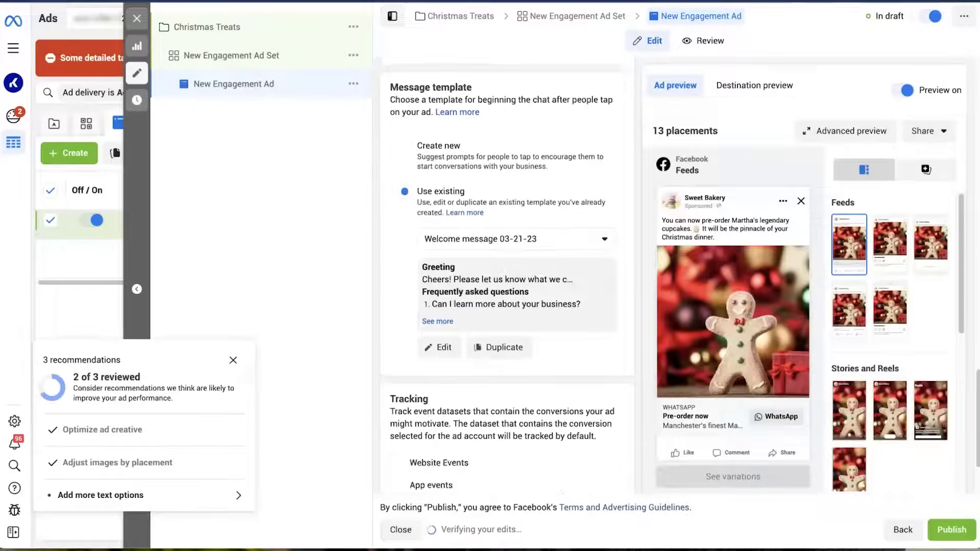
scroll(508, 274, down, 2)
click(947, 529)
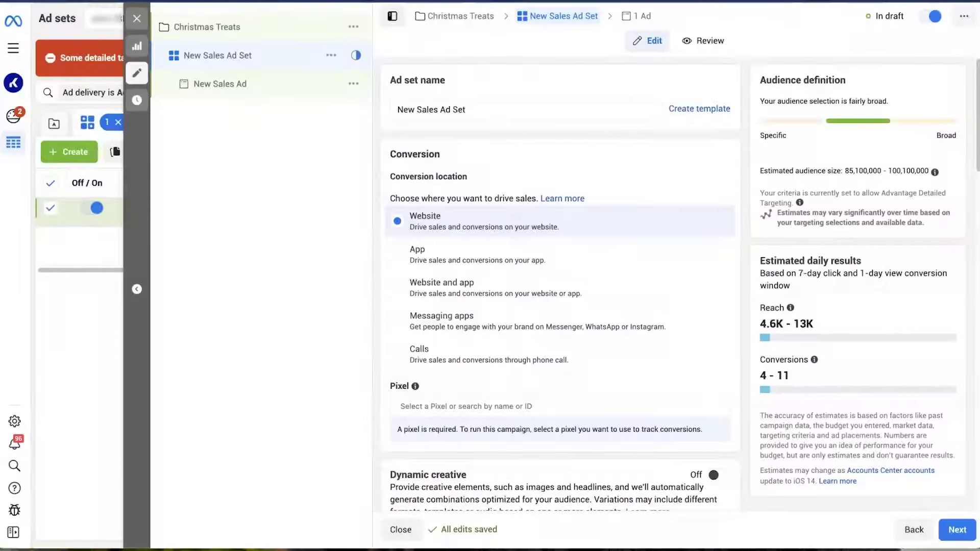
scroll(510, 281, down, 1)
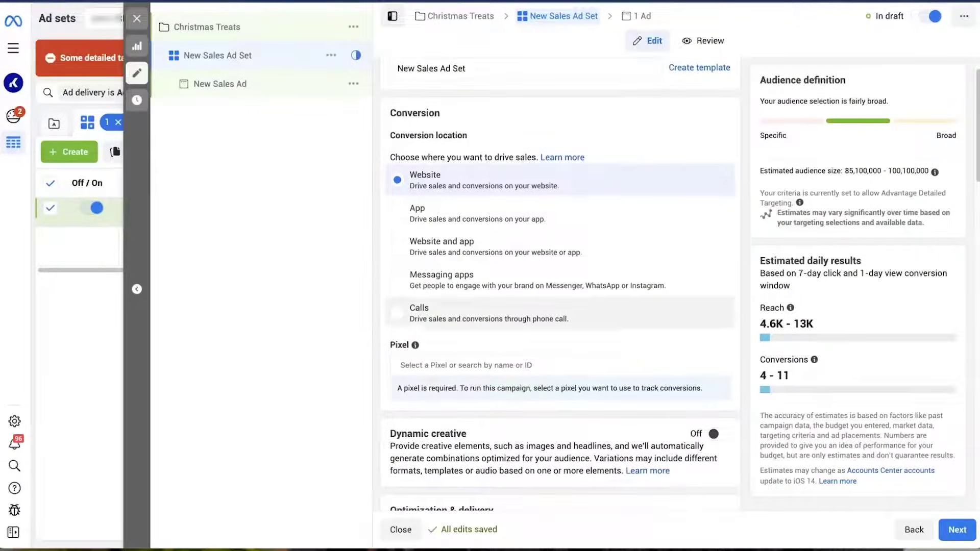
- Set the sales conversion location to Messaging apps and choose the Sweet Bakery Page
click(397, 279)
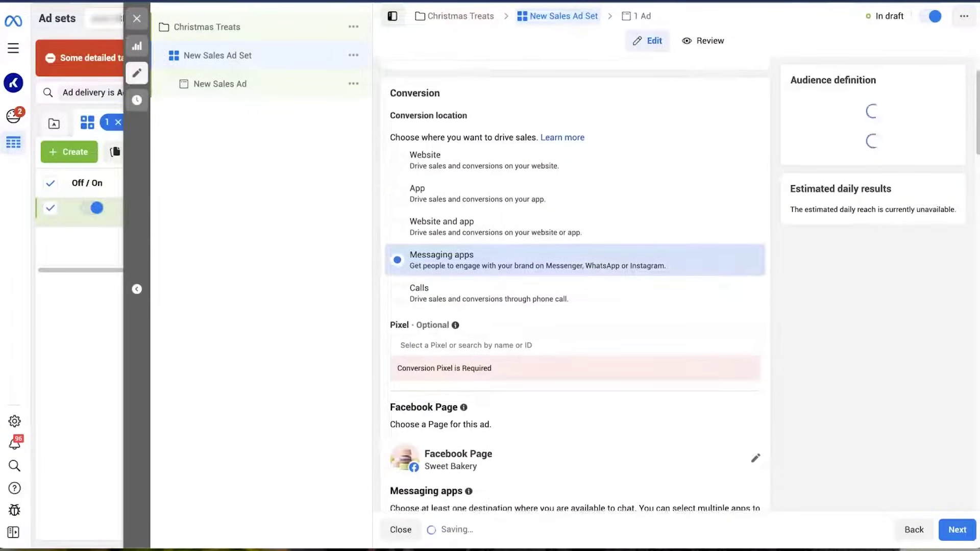
scroll(398, 280, down, 3)
scroll(511, 306, down, 2)
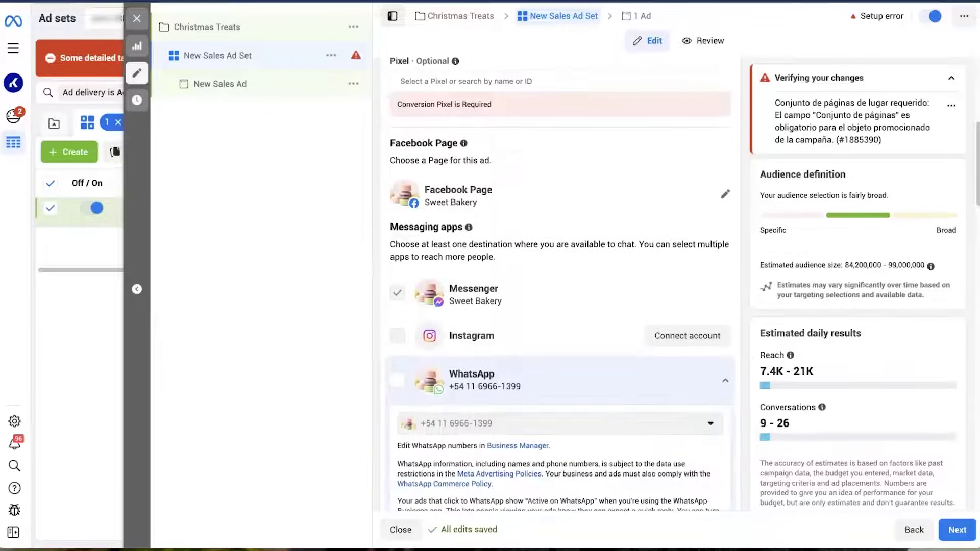
click(725, 194)
scroll(412, 400, down, 3)
click(412, 400)
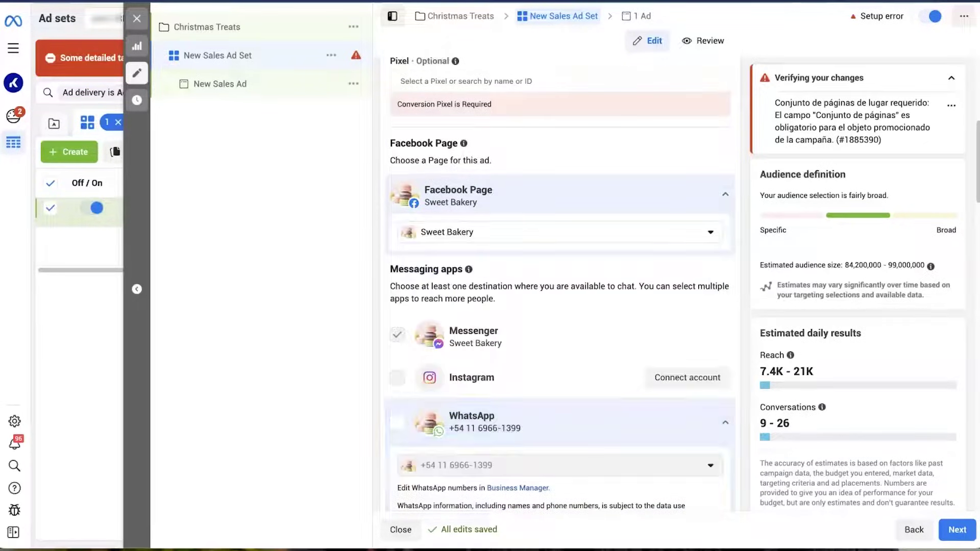
- Make WhatsApp the only chat destination by adding it and removing Messenger
scroll(412, 400, down, 2)
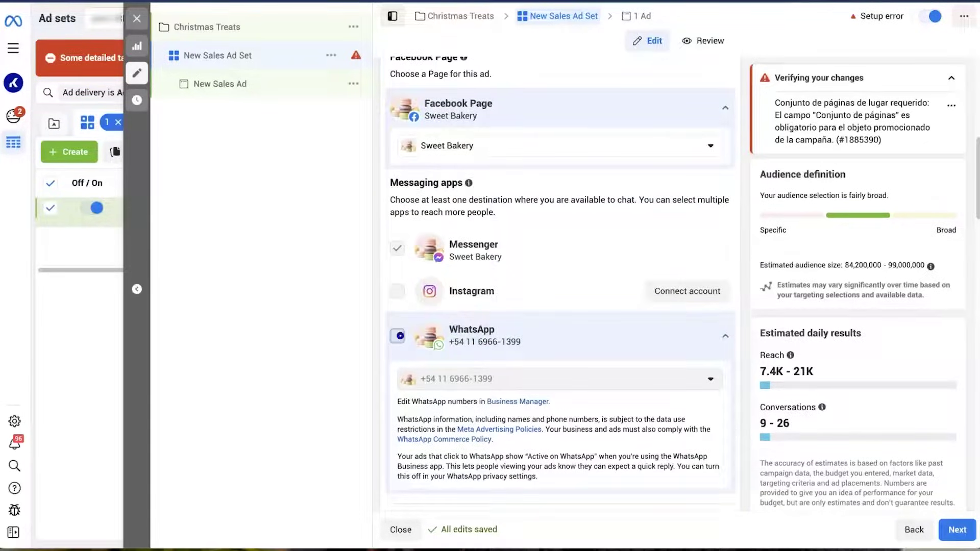
click(401, 336)
click(397, 248)
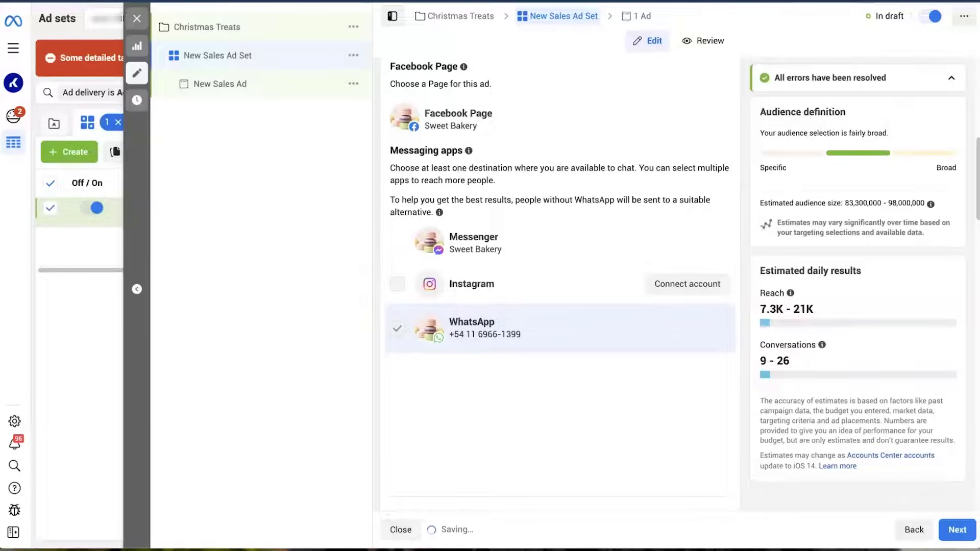
scroll(558, 303, down, 3)
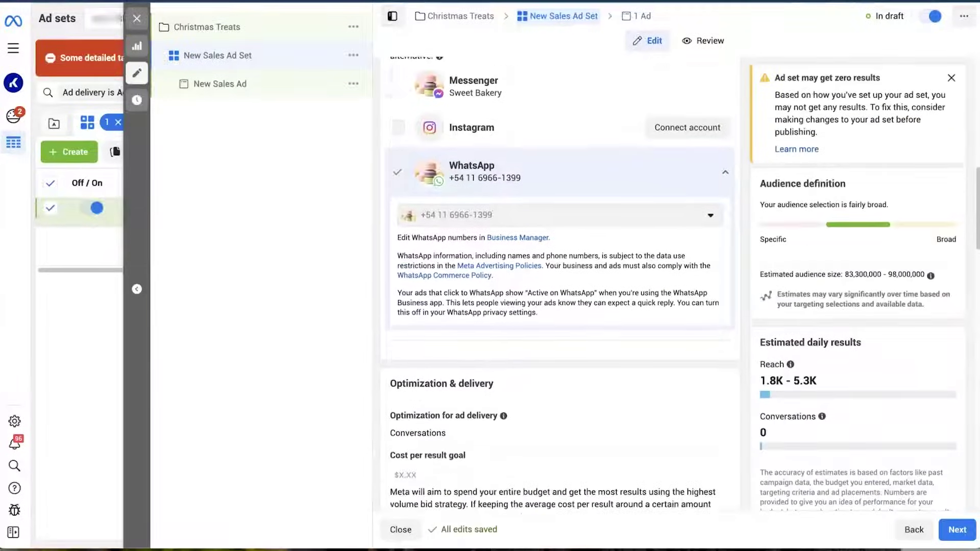
scroll(558, 284, down, 3)
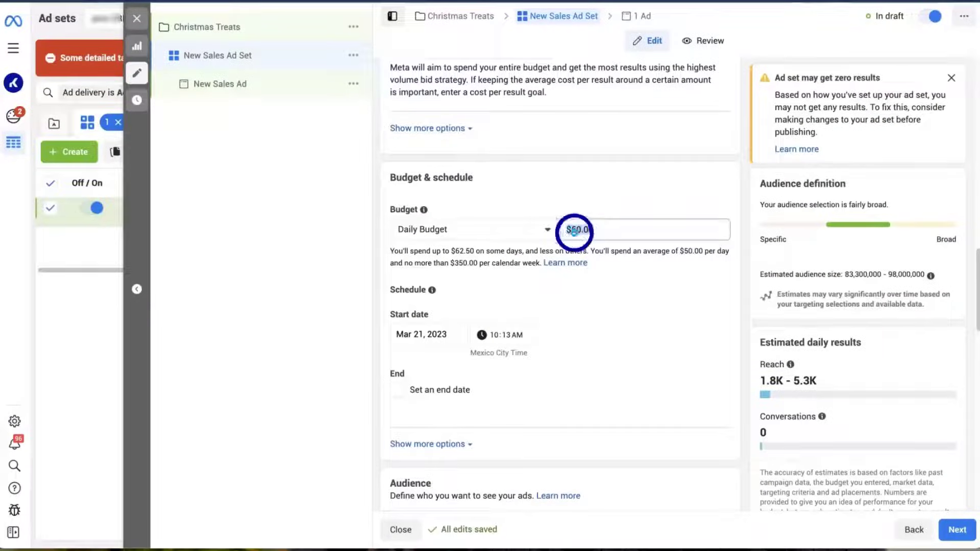
- Schedule the ad set to start December 12 at 1:00 PM and end December 25
click(416, 332)
click(440, 429)
click(496, 335)
text(100p)
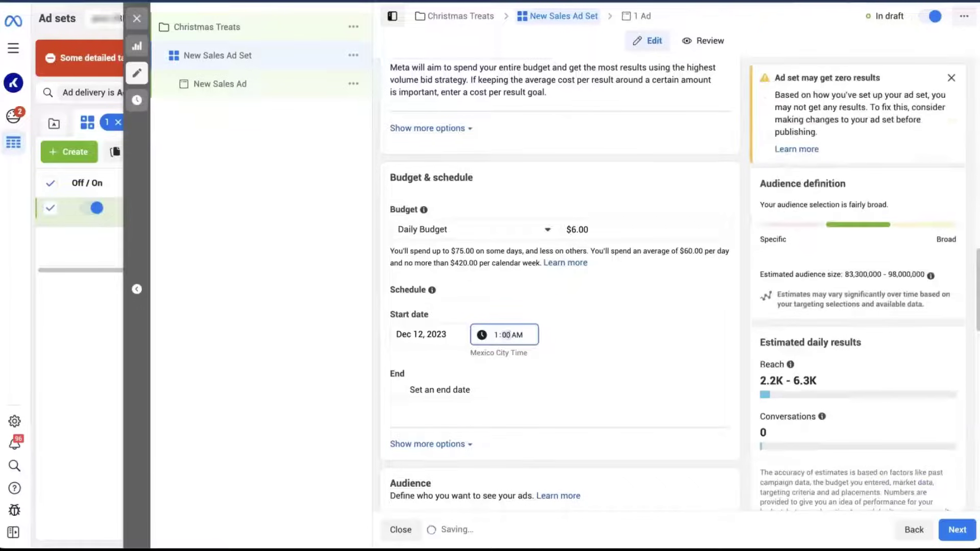
click(399, 390)
click(421, 418)
click(418, 374)
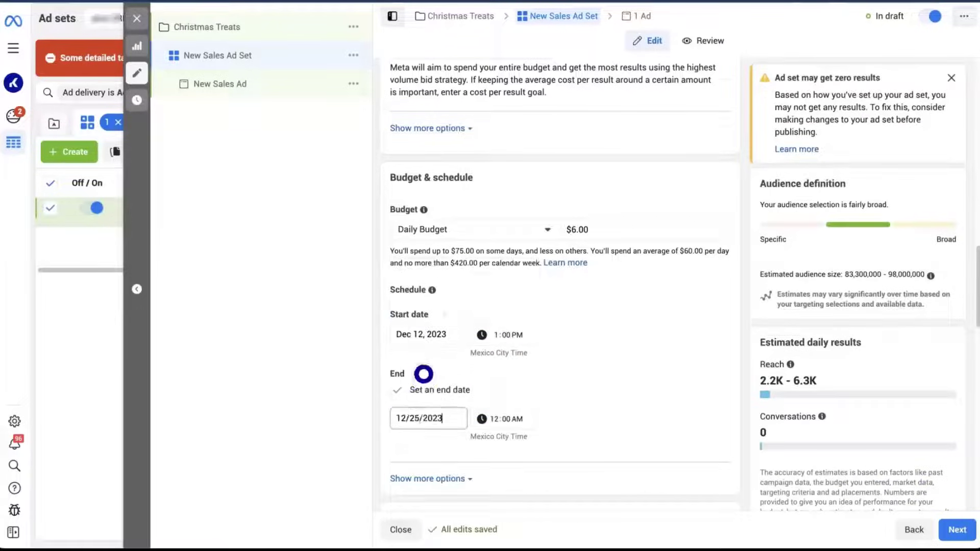
- Target the saved Holiday Spirit audience and continue to the ad
scroll(459, 306, down, 6)
scroll(541, 255, down, 2)
click(540, 210)
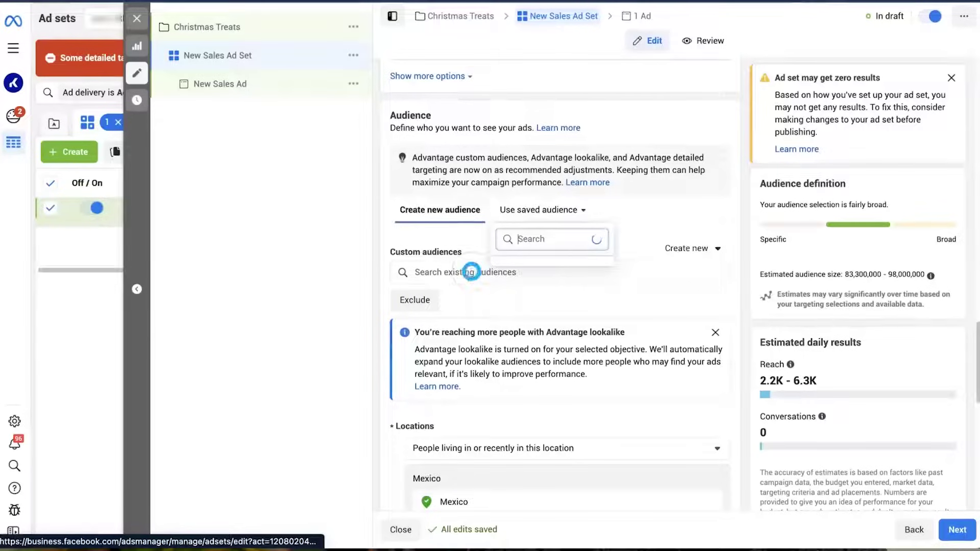
text(ho)
click(534, 271)
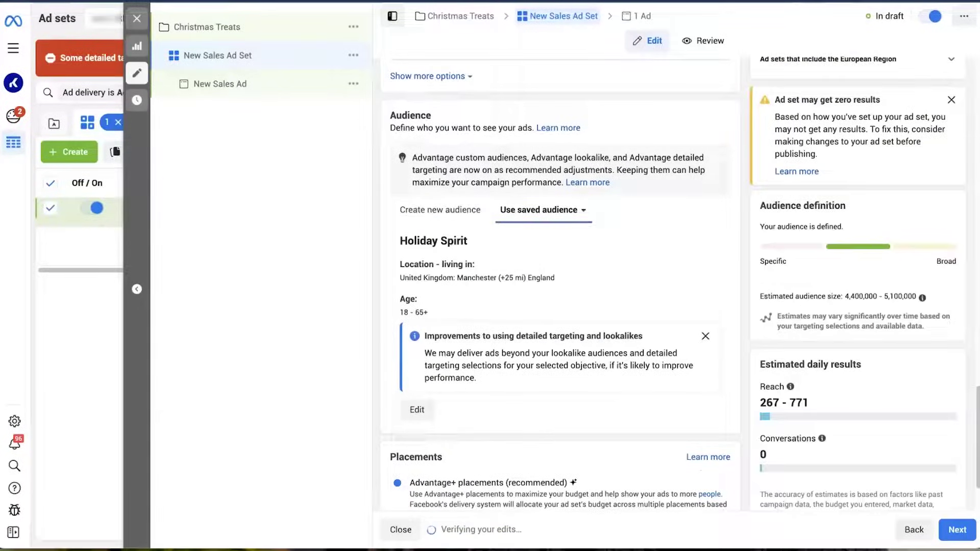
scroll(561, 255, down, 3)
click(959, 530)
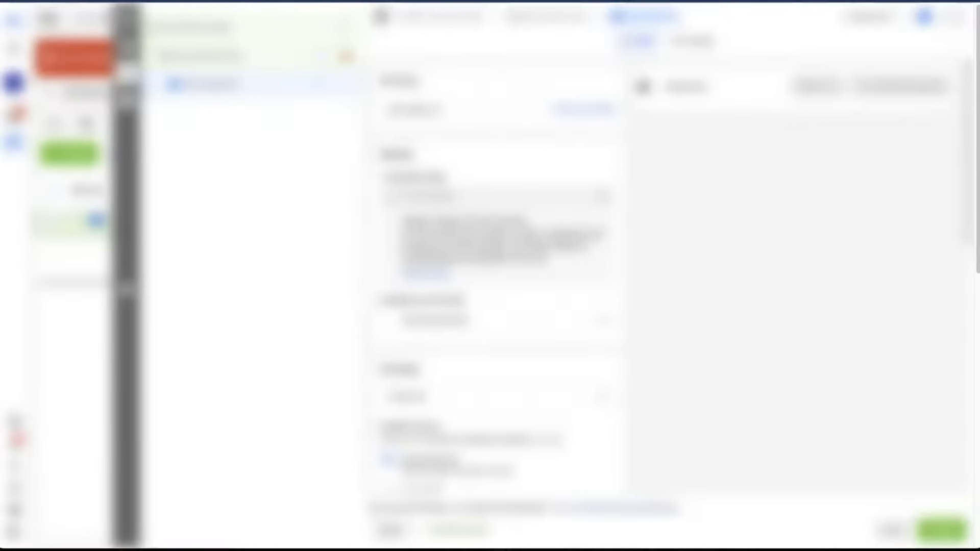
- Add the gingerbread image from the account and accept its placement crops
scroll(463, 240, down, 8)
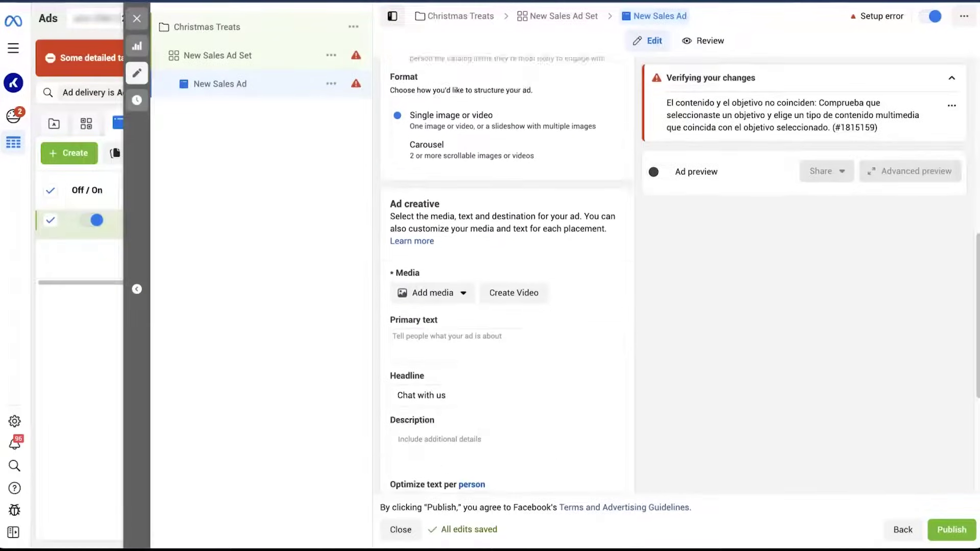
click(463, 240)
click(427, 267)
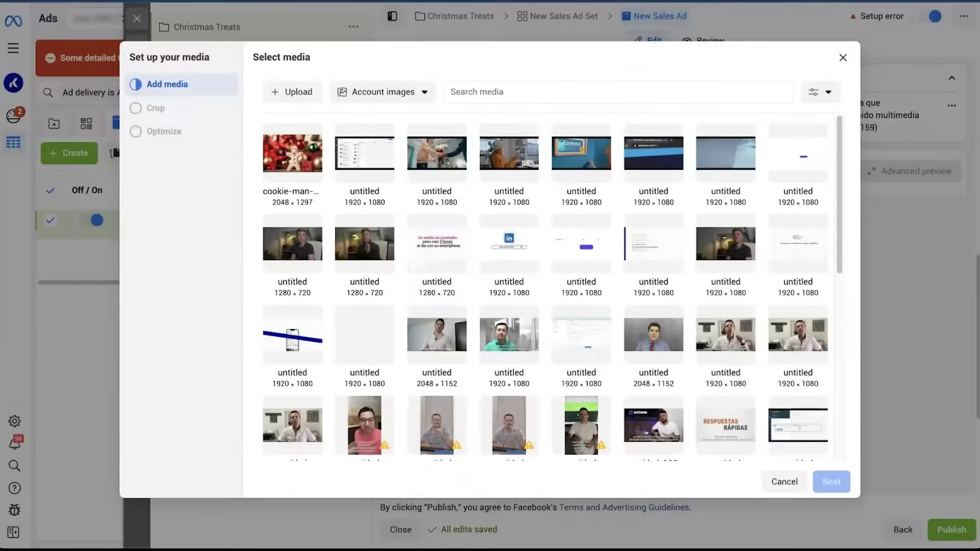
click(832, 481)
click(827, 480)
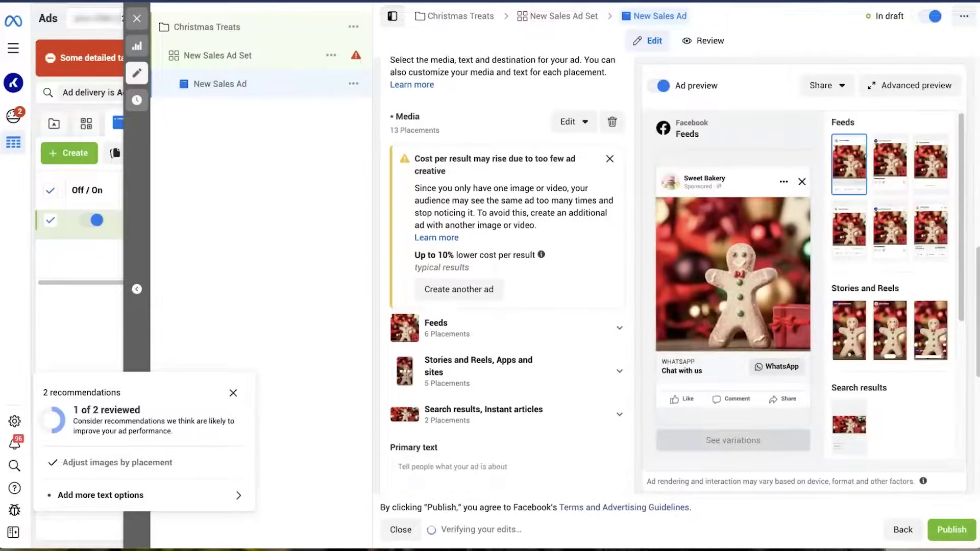
- Enter the cupcake pre-order primary text, headline 'Pre-order now' and pasted description, then publish
click(429, 209)
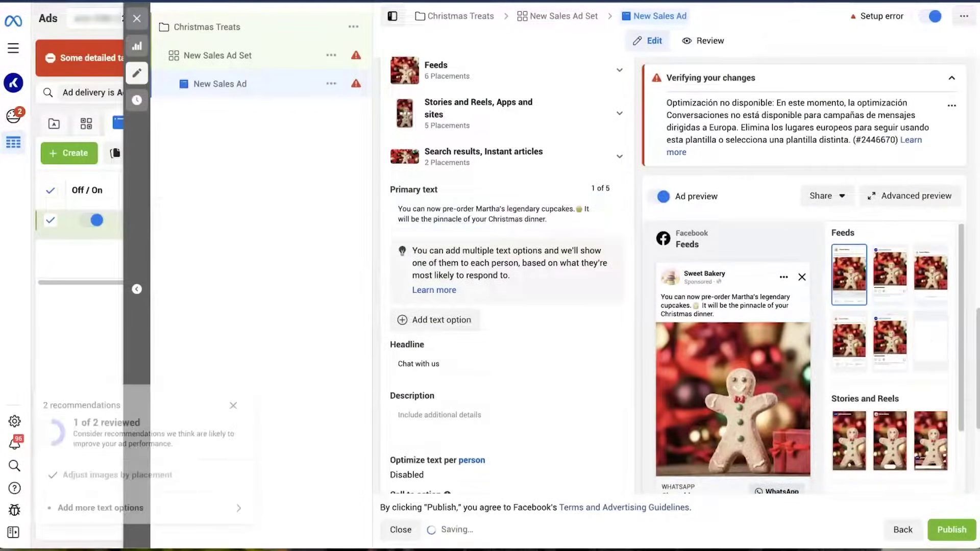
click(419, 364)
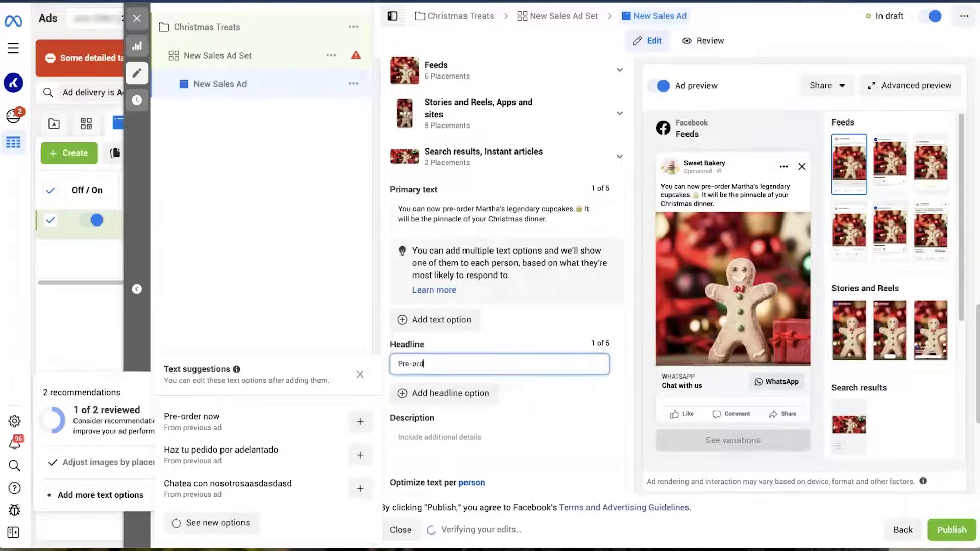
click(407, 434)
text(Manchester's finest Martha's bakery is opening a pre-order for a limited number of its legendary cupcakes. Order one before it's too late.🧁)
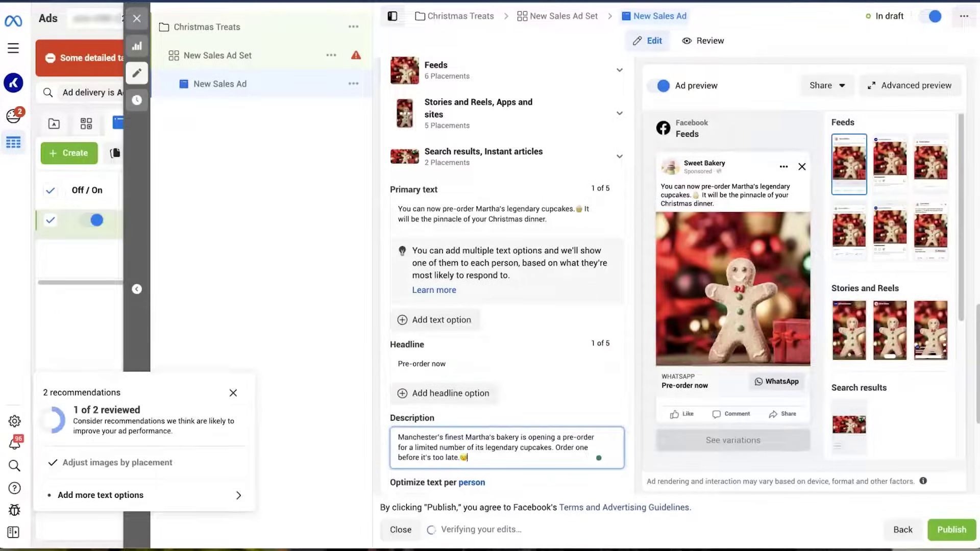
scroll(507, 276, down, 5)
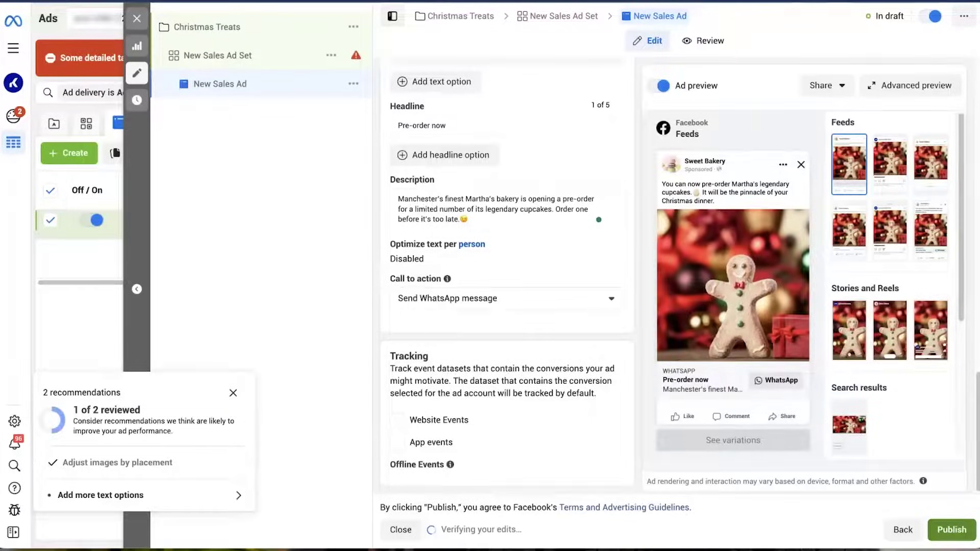
click(952, 529)
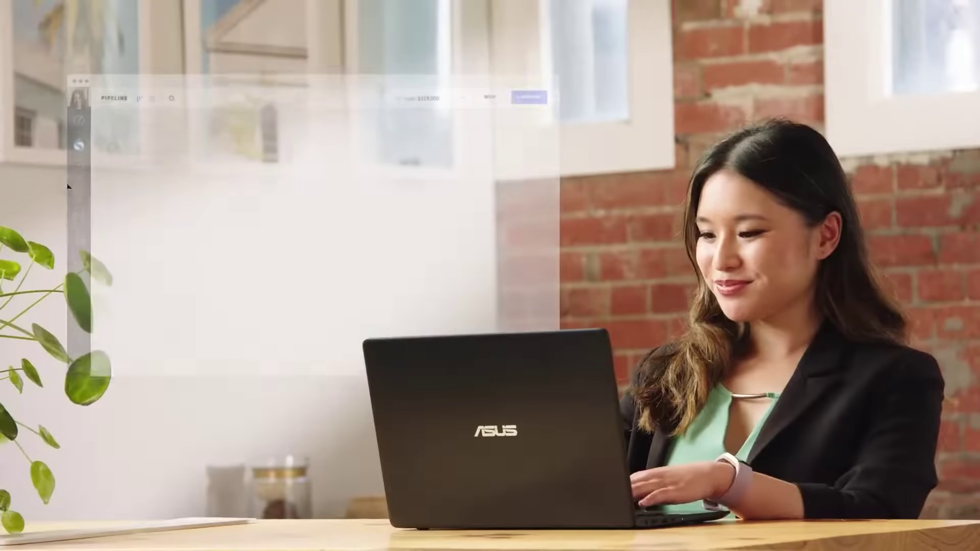
drag(156, 135, 286, 149)
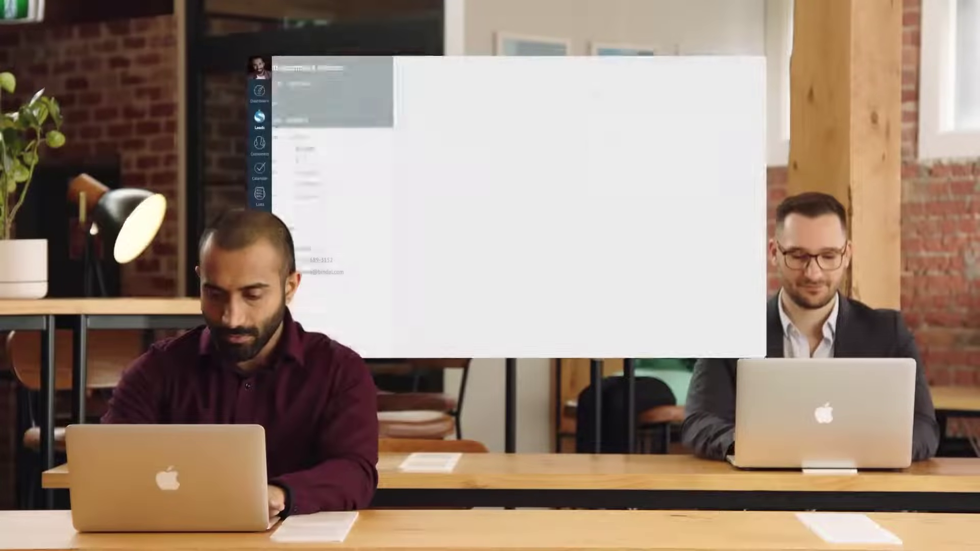